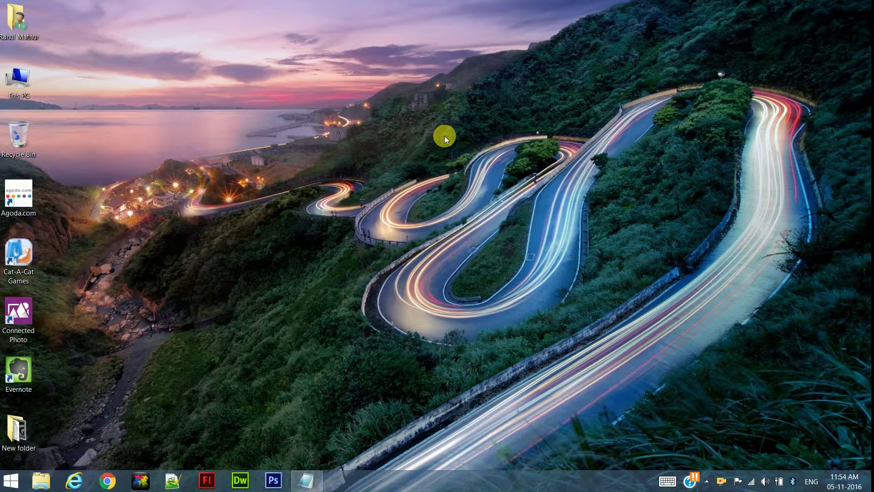
Step: In Notepad, write "You will need some essential things to connect your gamepad to your computer system"
{"action": "left_click", "coordinate": [306, 480]}
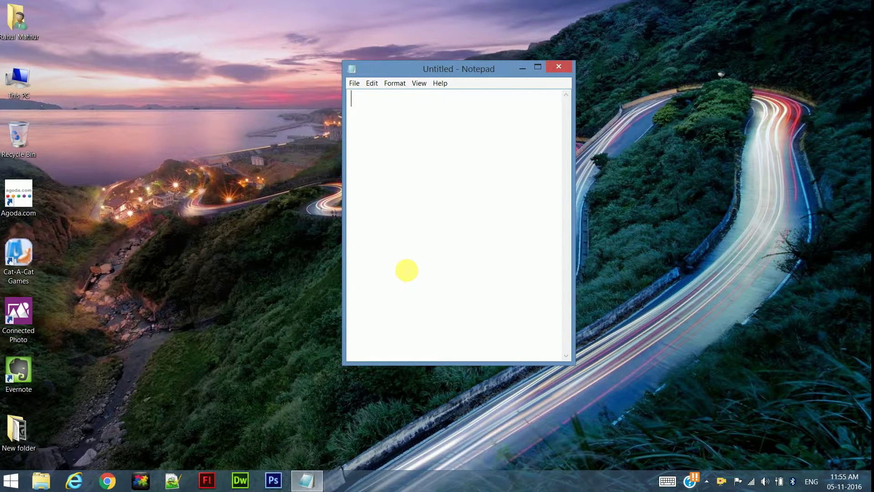
{"action": "type", "text": "You will need some essential things to cone"}
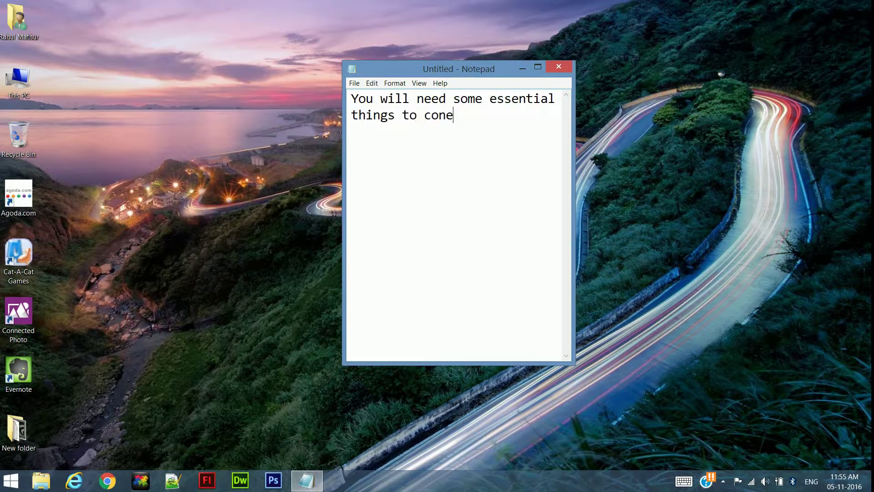
{"action": "key", "text": "BackSpace"}
{"action": "type", "text": "nect your gamepad to y"}
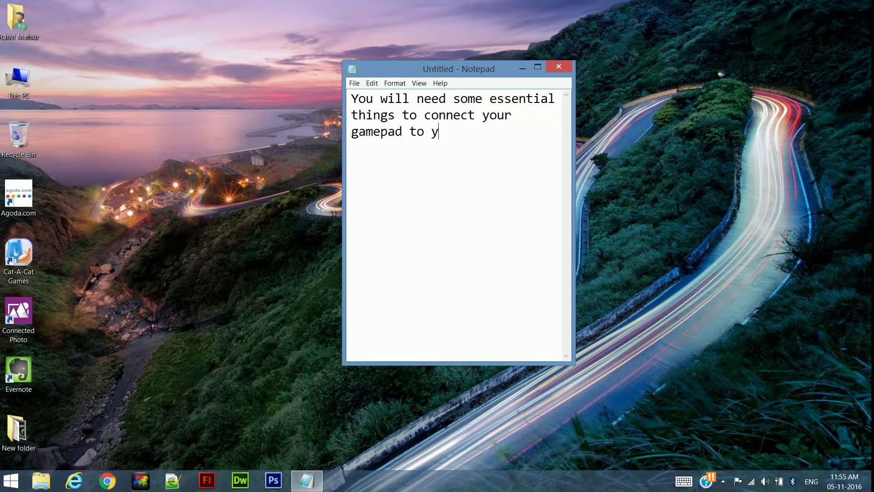
{"action": "type", "text": "our computer system"}
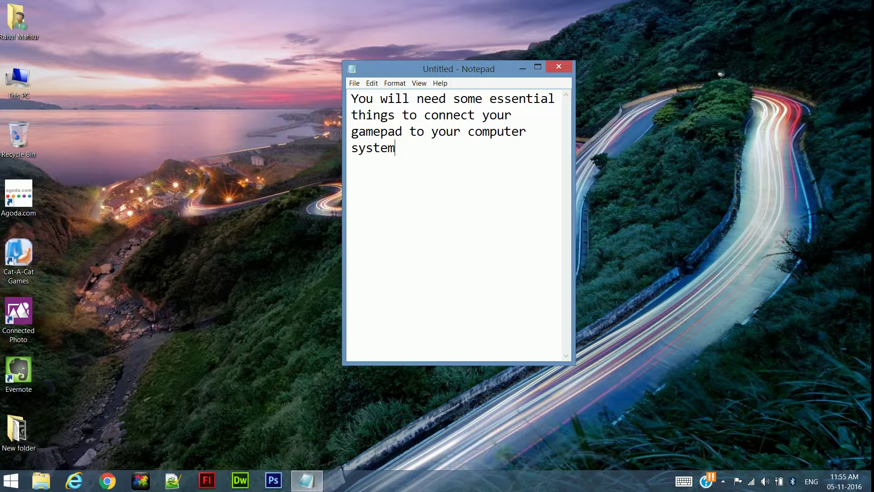
Step: Add a colon and a numbered list below the sentence: 1. MotioninJoy Gamepad Tool, 2. Better DS3, 3. Gamepad
{"action": "type", "text": " MotioninJoy Game"}
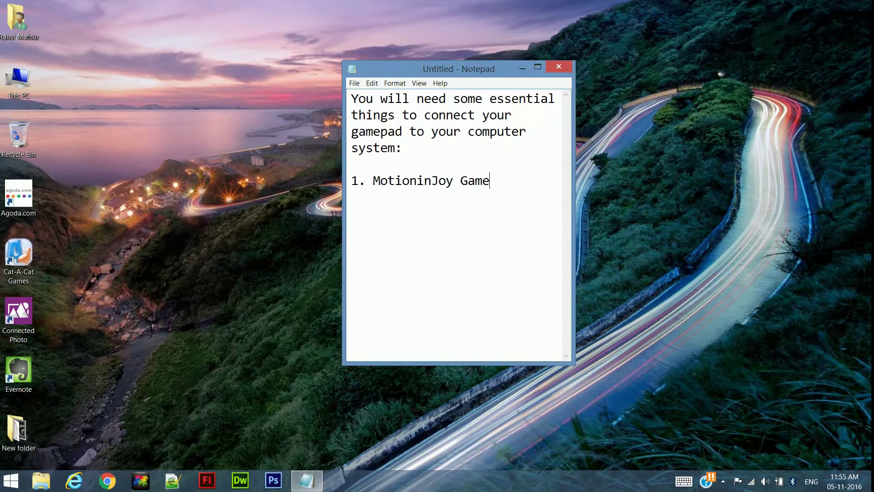
{"action": "type", "text": "pad Too. Better DS"}
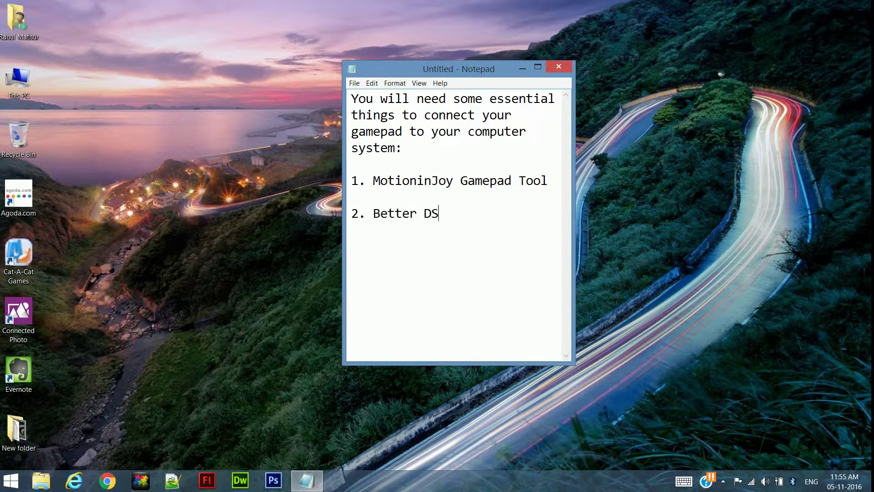
{"action": "type", "text": "3. Gamepad"}
Step: Add the closing line "Follow this video to install and connect your Gamepad to your computer system." below the list
{"action": "type", "text": "Follow this vid"}
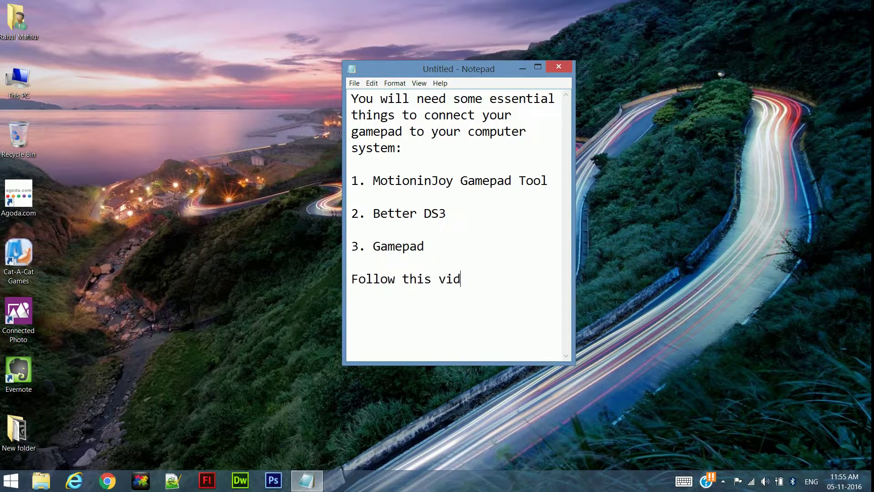
{"action": "type", "text": "eo to instal"}
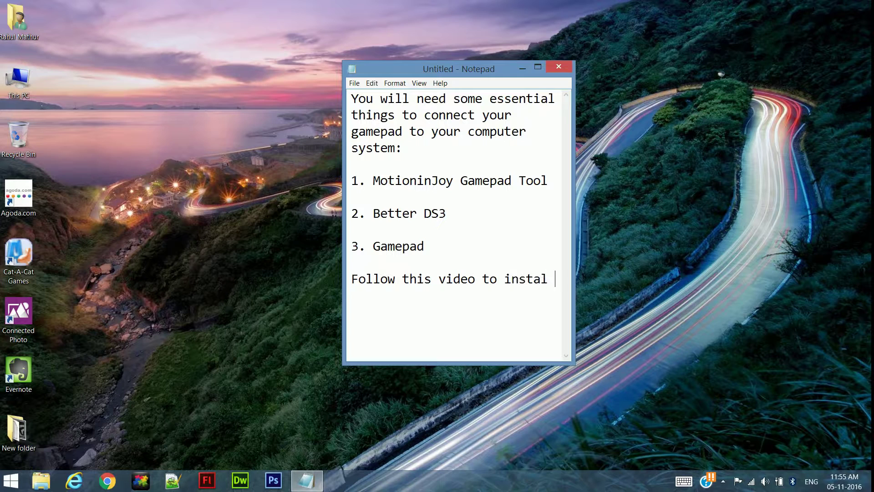
{"action": "type", "text": "l and connect your Game"}
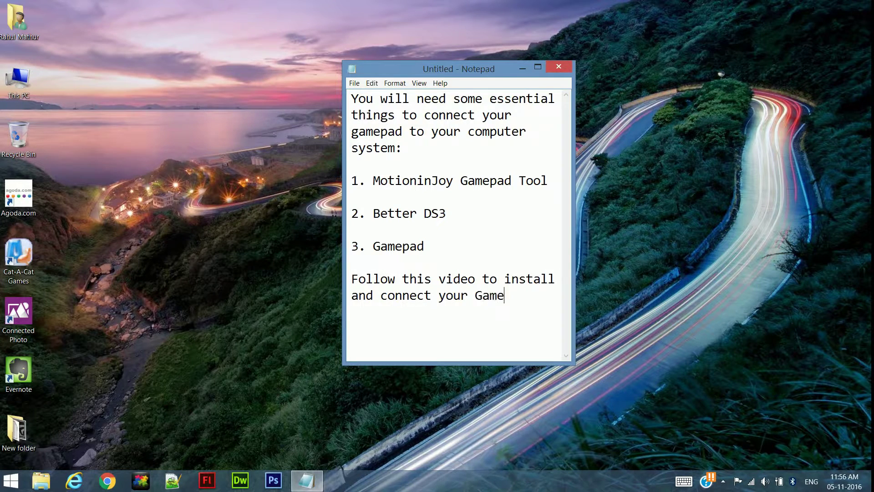
{"action": "type", "text": "pad to your computer system."}
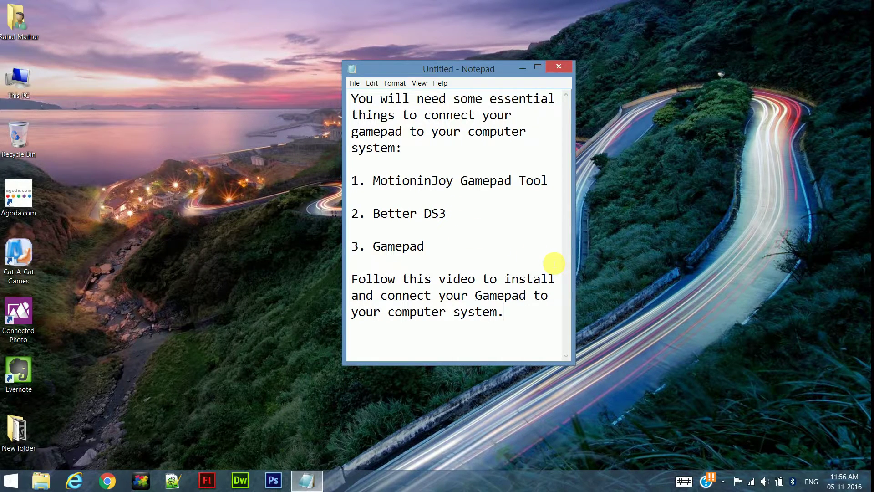
Step: Switch to Chrome, go to the Google home page and search for "motioninjoy"
{"action": "left_click", "coordinate": [108, 480]}
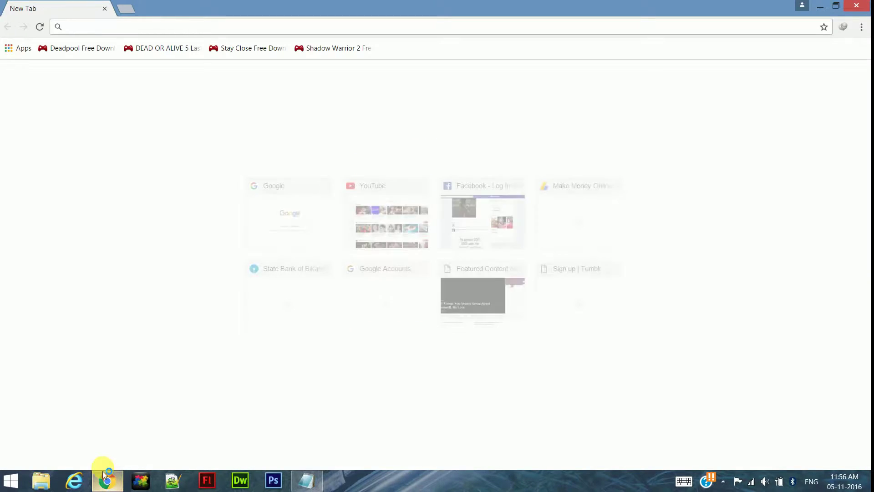
{"action": "type", "text": "go"}
{"action": "key", "text": "Return"}
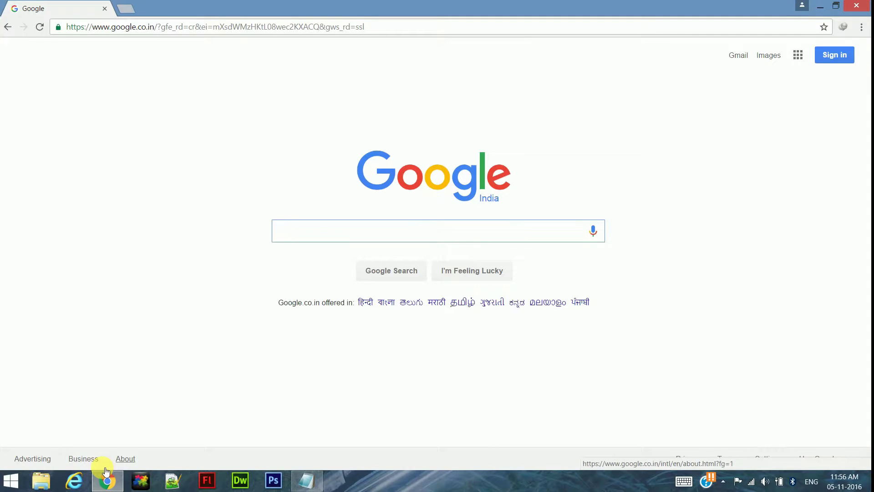
{"action": "type", "text": "motion"}
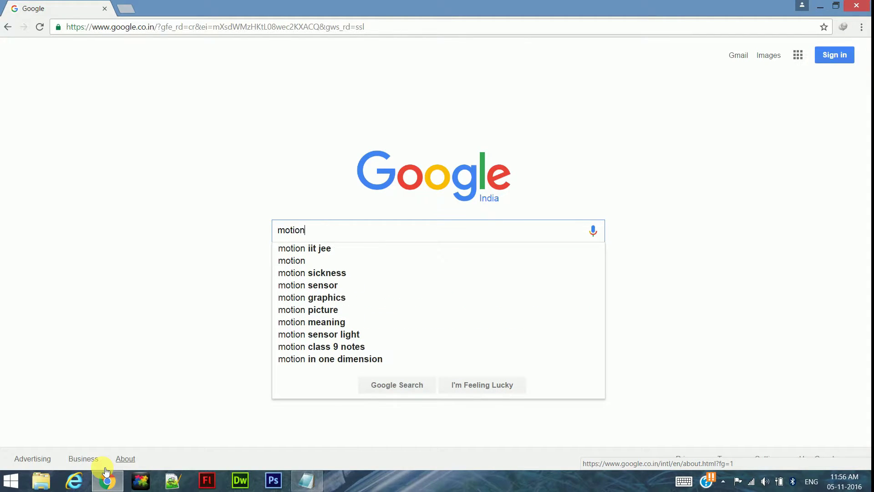
{"action": "type", "text": "injoy"}
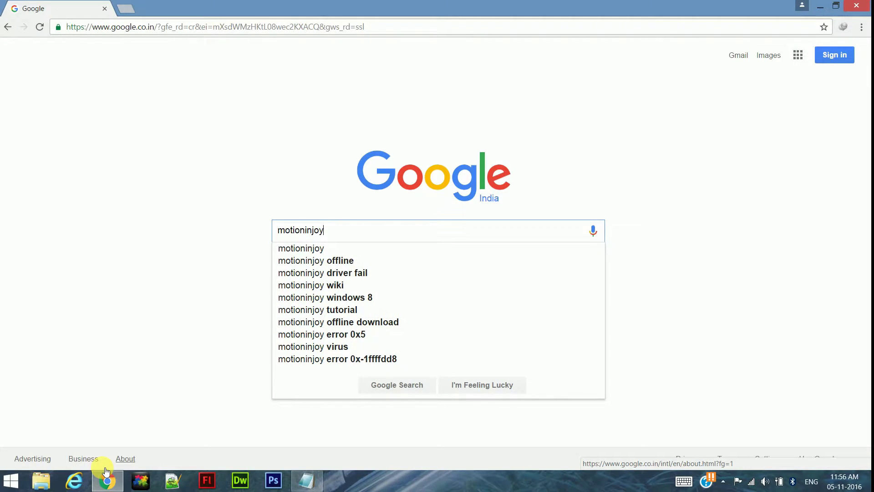
{"action": "key", "text": "Return"}
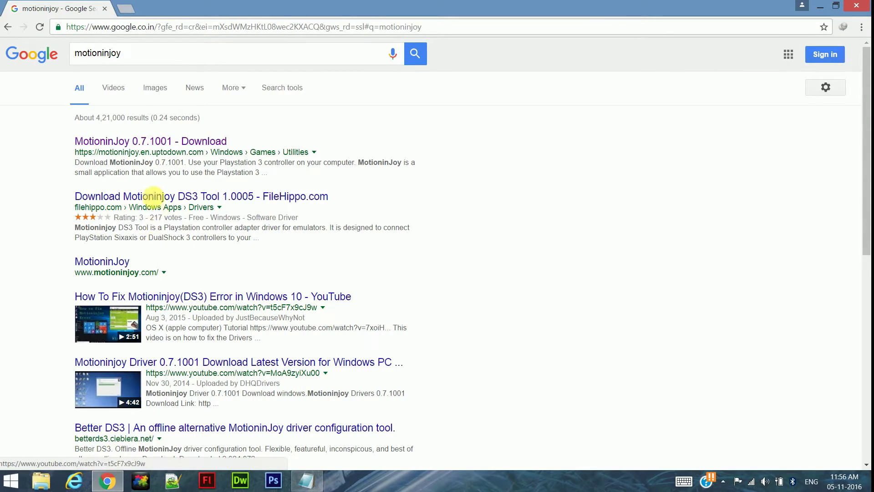
Step: Open the Uptodown result "MotioninJoy 0.7.1001 - Download" in a new tab and switch to it
{"action": "right_click", "coordinate": [163, 142]}
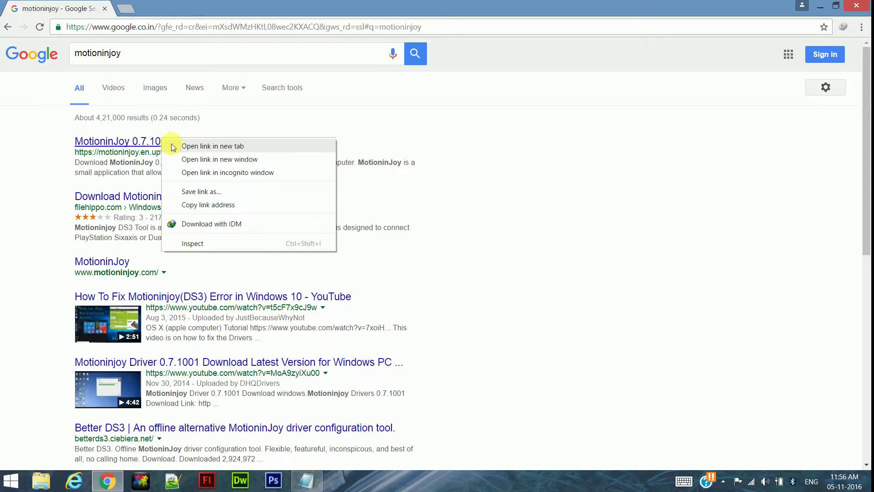
{"action": "left_click", "coordinate": [173, 146]}
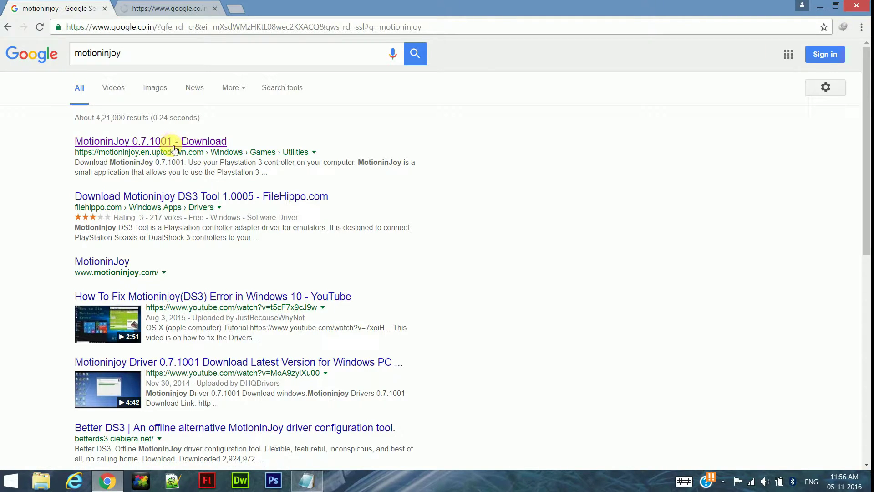
{"action": "left_click", "coordinate": [170, 12]}
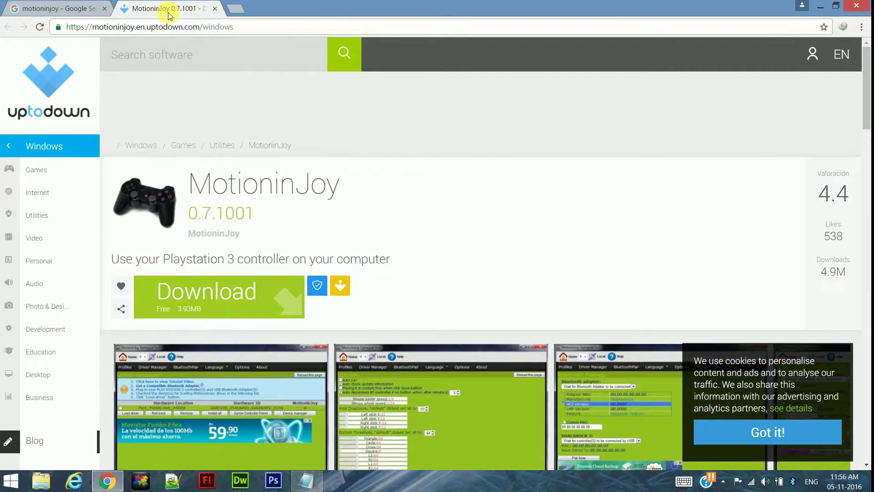
Step: Download MotioninJoy 0.7.1001 to the Desktop as motioninjoy-0-7-1001-en-win_2.zip and dismiss the completion dialog
{"action": "left_click", "coordinate": [189, 305]}
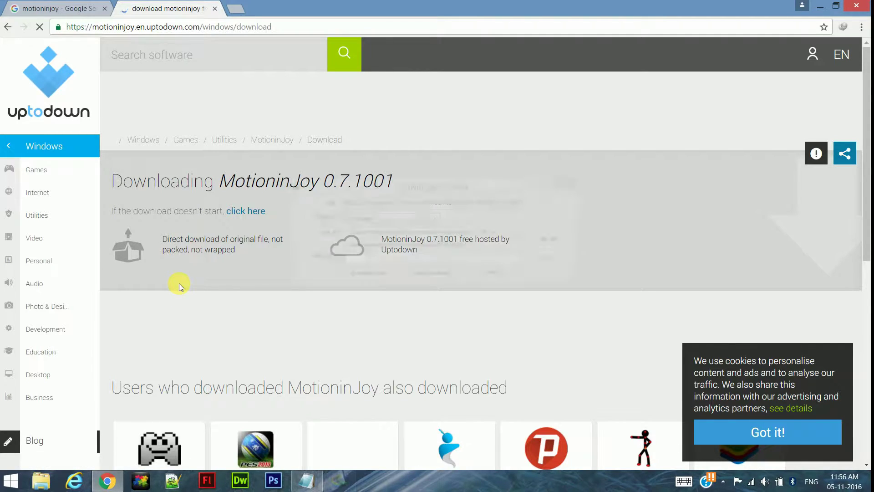
{"action": "left_click", "coordinate": [521, 234]}
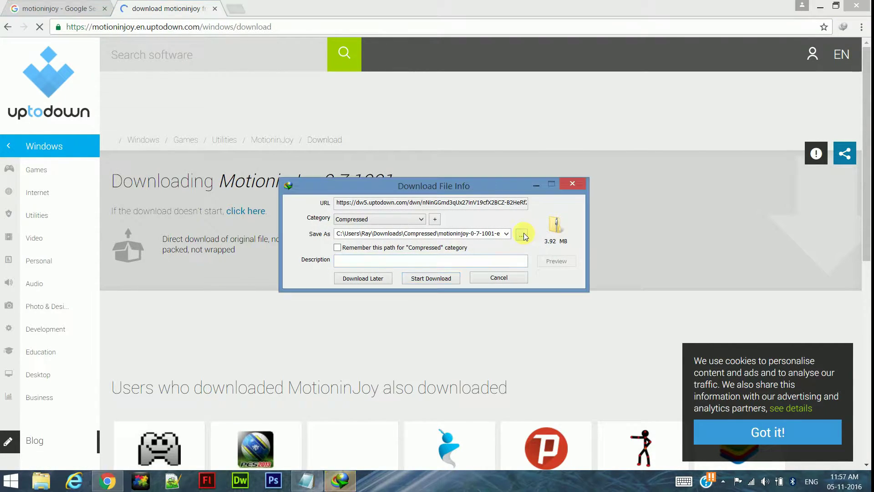
{"action": "left_click", "coordinate": [354, 248]}
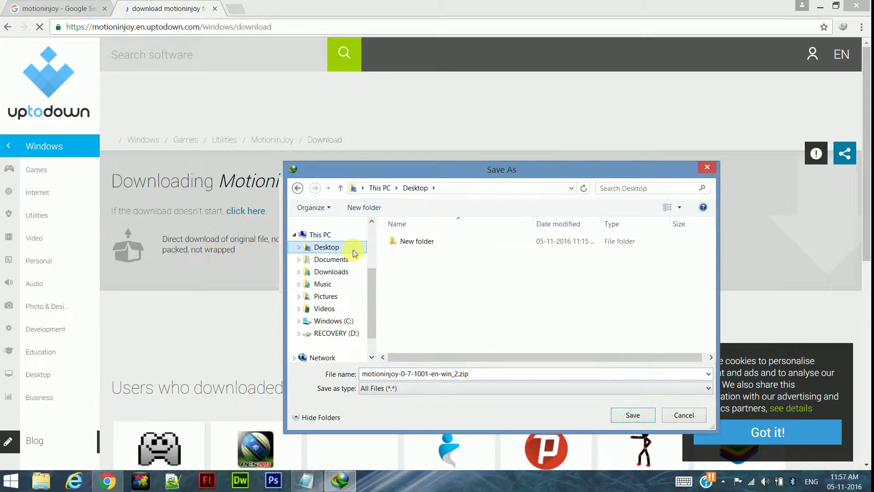
{"action": "left_click", "coordinate": [643, 416]}
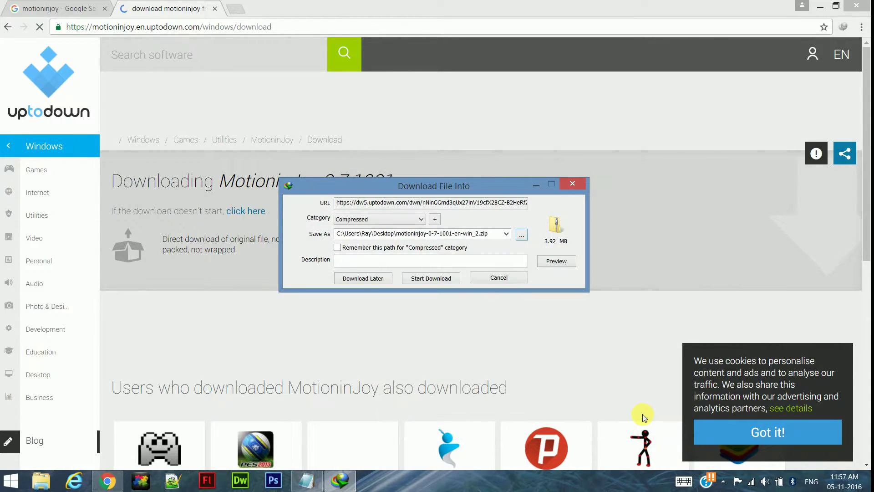
{"action": "left_click", "coordinate": [446, 278]}
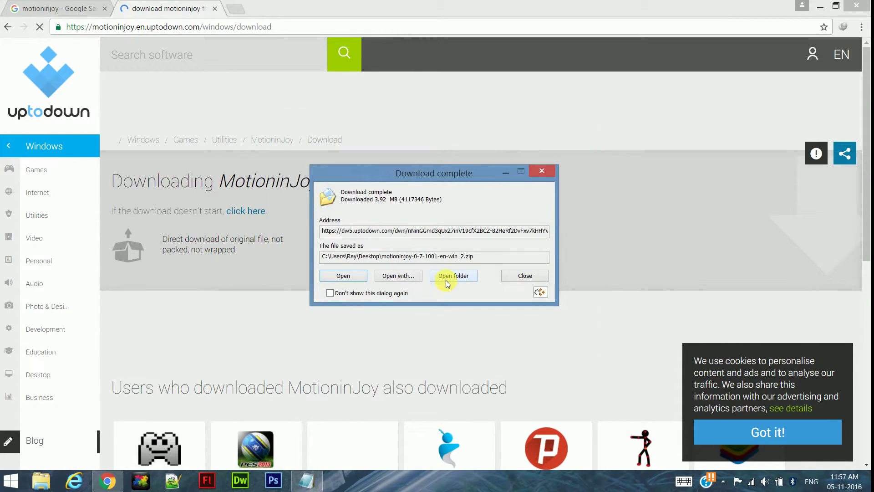
{"action": "left_click", "coordinate": [517, 277]}
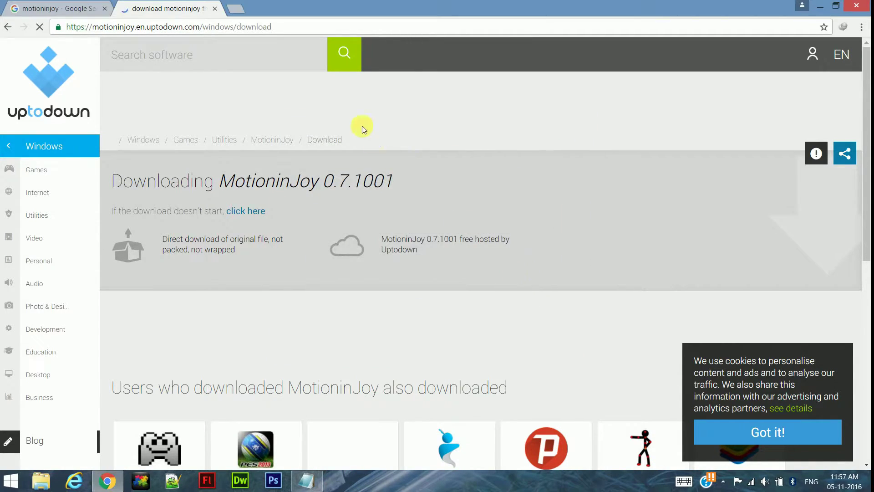
Step: Close the MotioninJoy download tab and search Google for "better ds3"
{"action": "left_click", "coordinate": [214, 9]}
{"action": "left_click_drag", "start_coordinate": [150, 54], "coordinate": [70, 59]}
{"action": "type", "text": "be"}
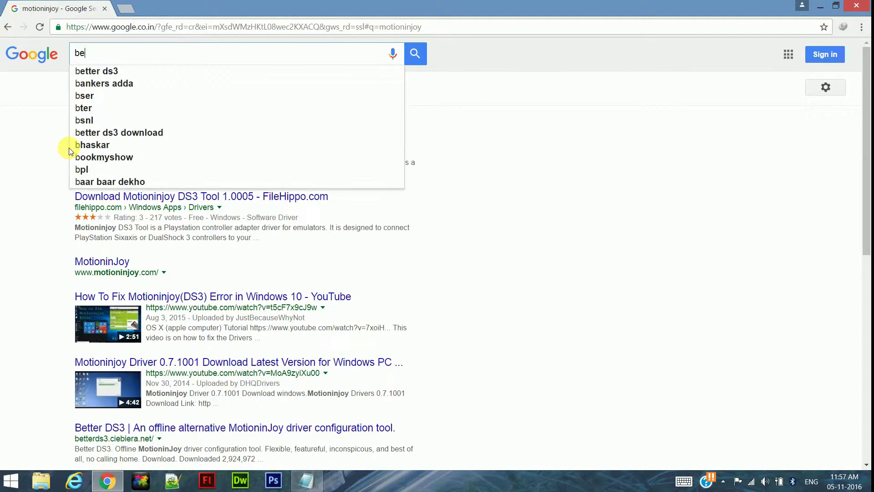
{"action": "type", "text": "tter ds3"}
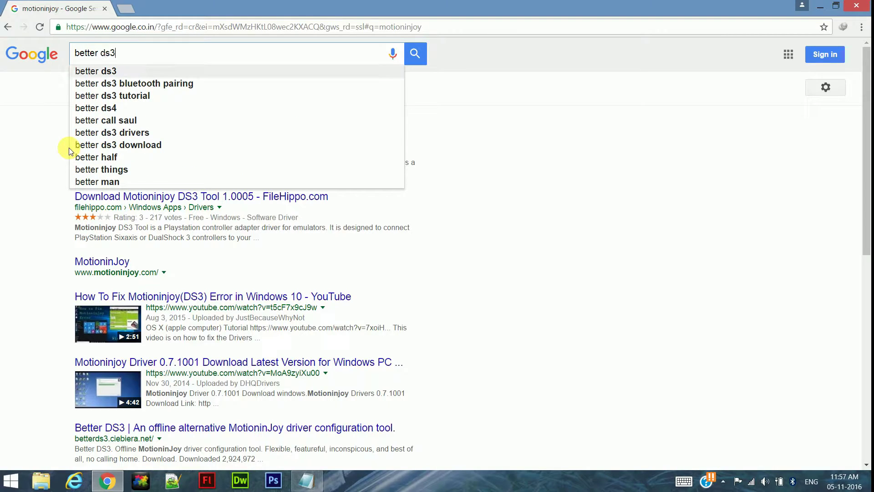
{"action": "key", "text": "Return"}
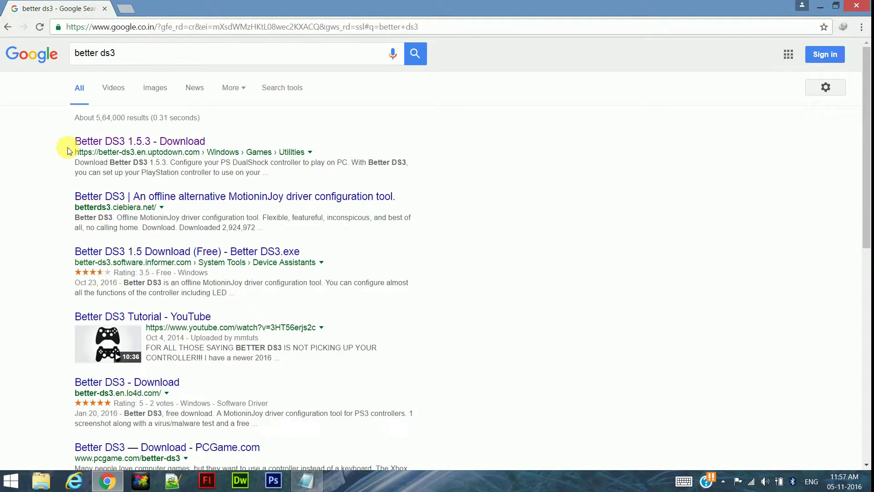
Step: Open the Uptodown result "Better DS3 1.5.3 - Download" in a new tab and close the search results tab
{"action": "right_click", "coordinate": [94, 146]}
{"action": "left_click", "coordinate": [96, 147]}
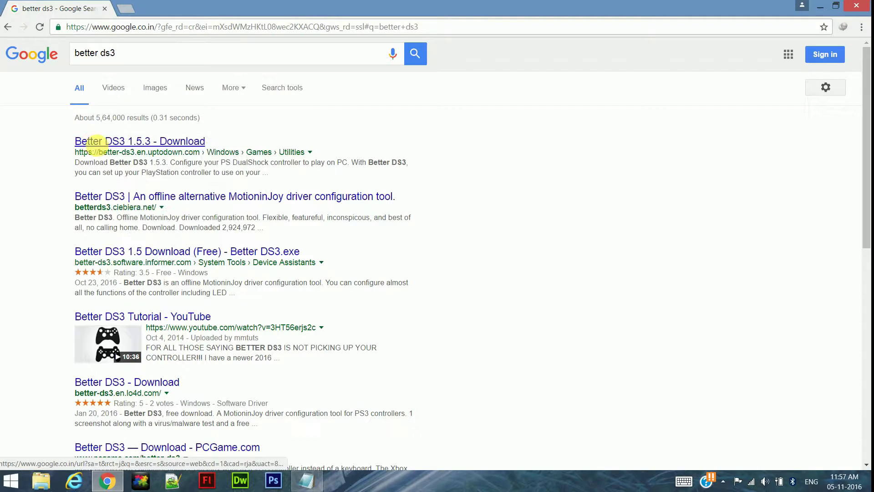
{"action": "left_click", "coordinate": [106, 8]}
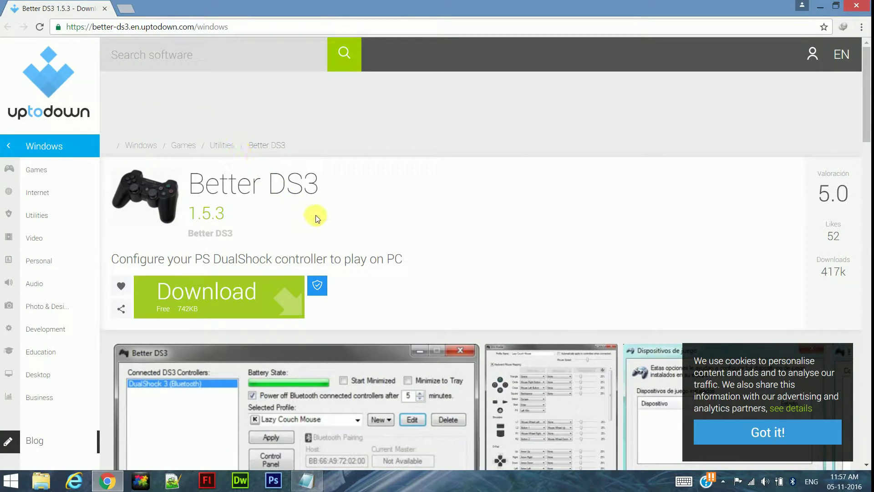
Step: Download Better DS3 1.5.3 to the Desktop as better-ds3-1-5-3-en-win_2.zip and dismiss the completion dialog
{"action": "left_click", "coordinate": [235, 304]}
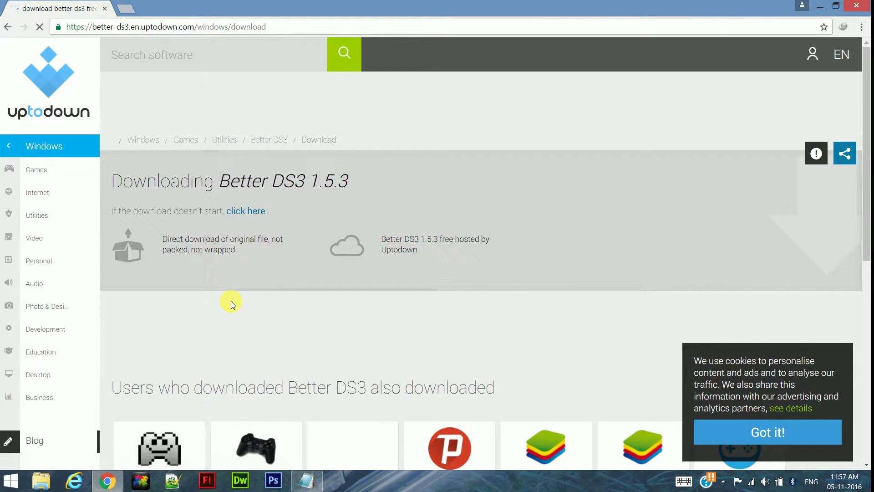
{"action": "left_click", "coordinate": [521, 234]}
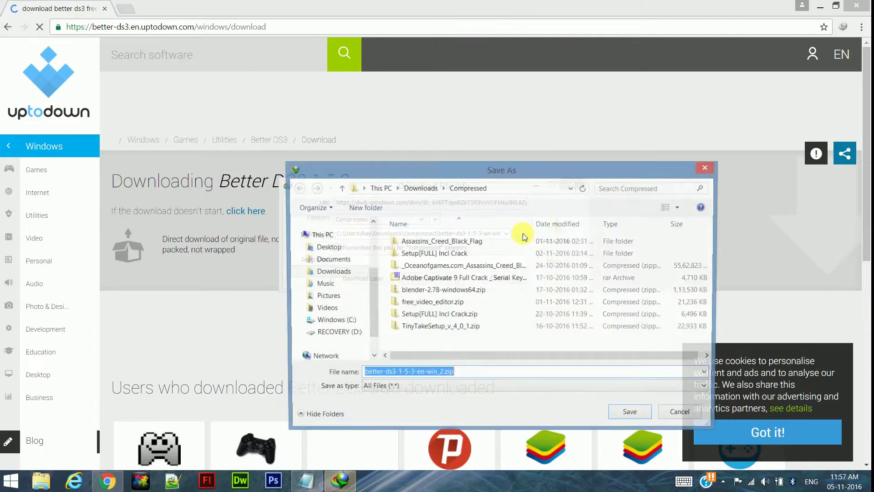
{"action": "left_click", "coordinate": [342, 251]}
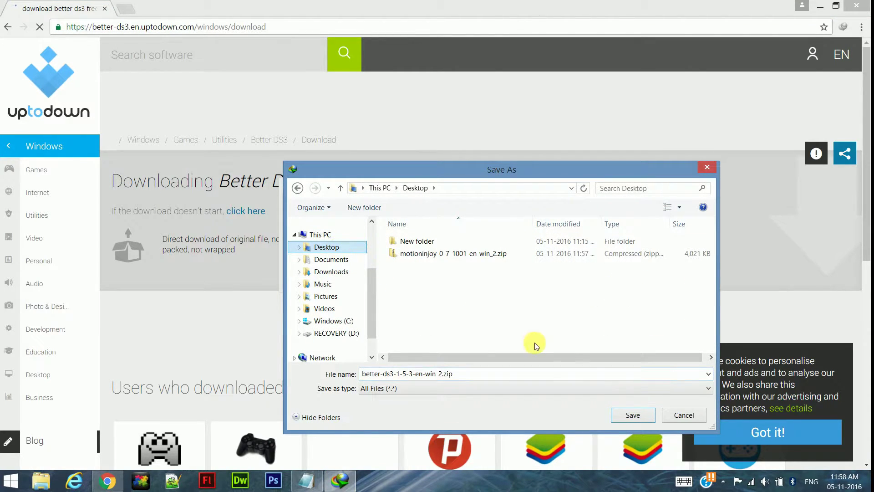
{"action": "left_click", "coordinate": [631, 414]}
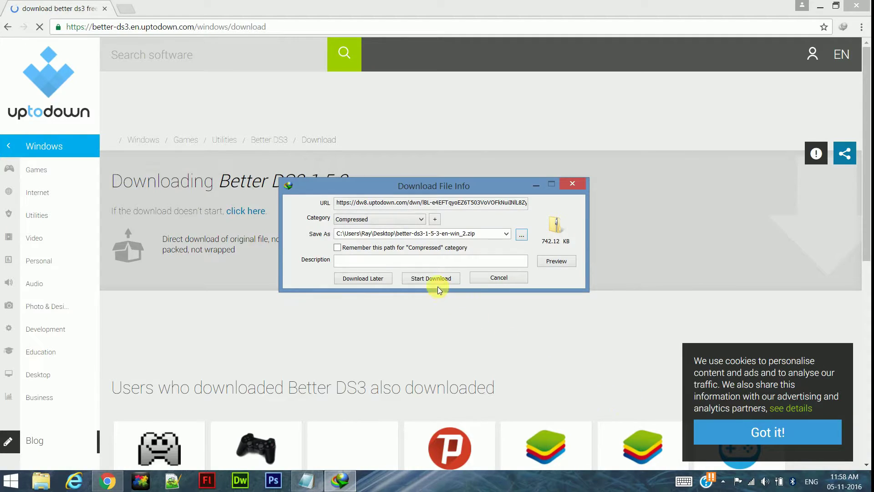
{"action": "left_click", "coordinate": [436, 279]}
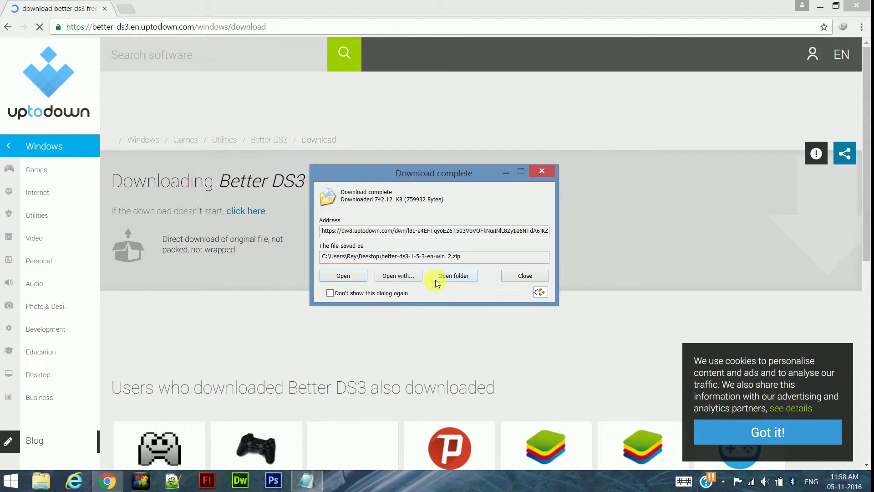
{"action": "left_click", "coordinate": [511, 275]}
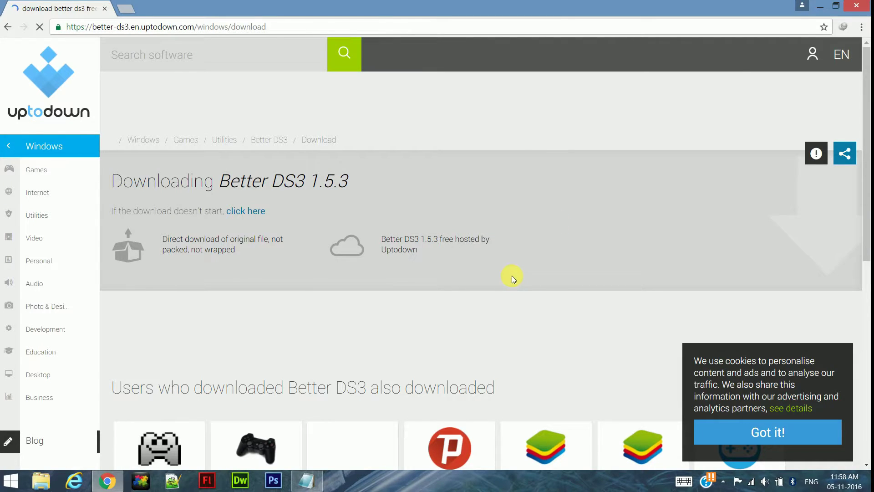
Step: Close the browser and minimize the Notepad notes to get to the two downloaded archives on the desktop
{"action": "left_click", "coordinate": [857, 5]}
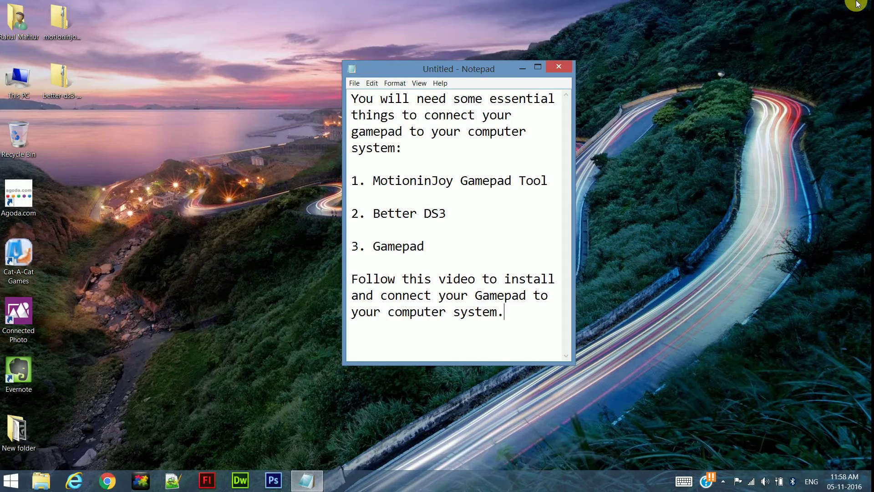
{"action": "left_click", "coordinate": [523, 70]}
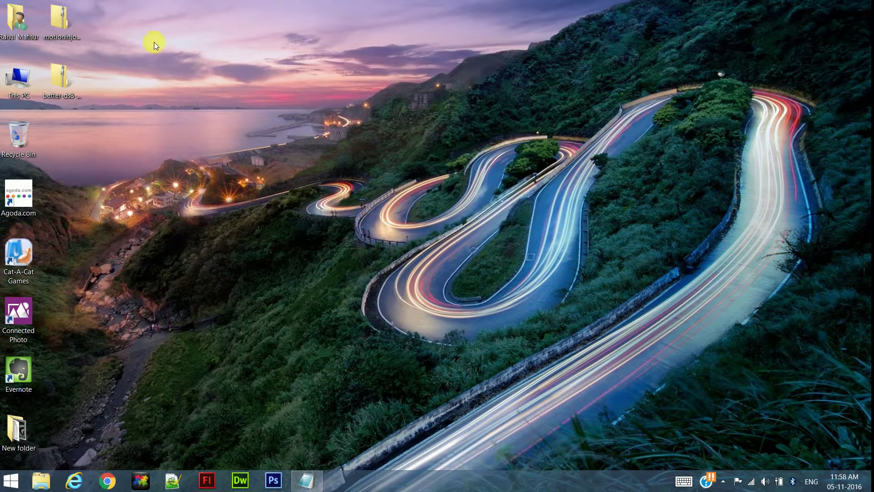
{"action": "left_click", "coordinate": [62, 25]}
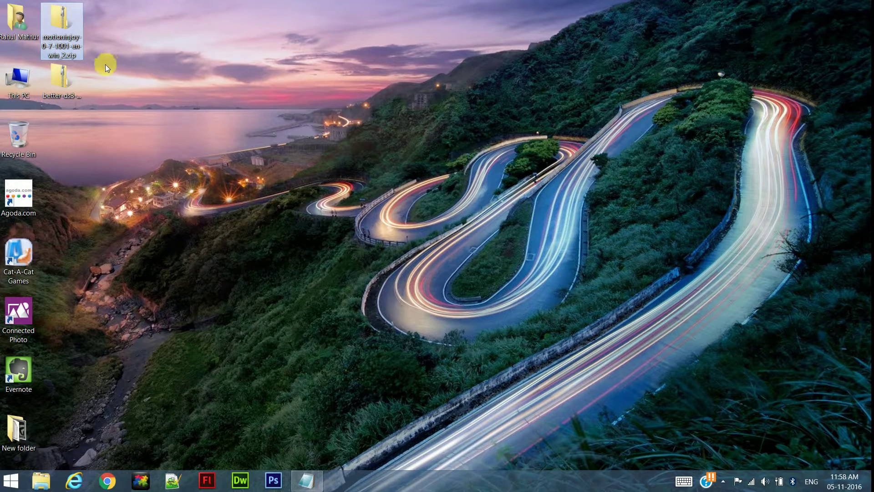
{"action": "left_click", "coordinate": [72, 79]}
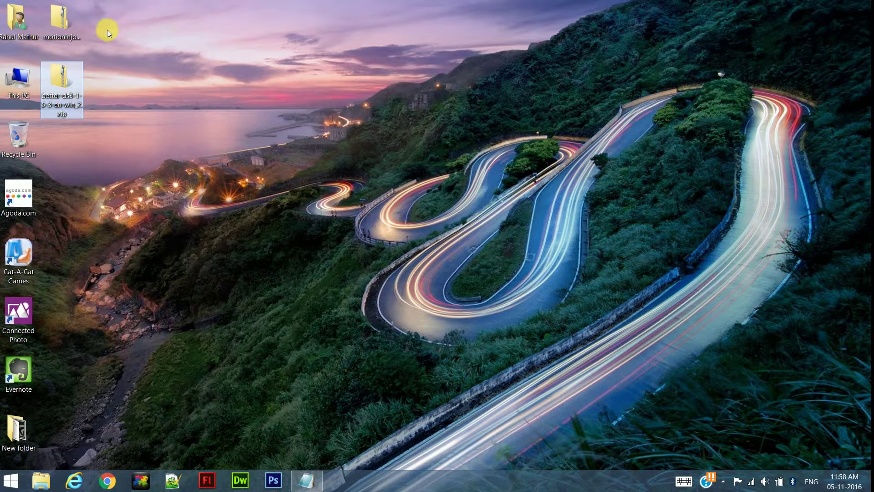
Step: Run MotioninJoy_071001_signed.exe from its archive and accept the existing C:\Program Files\MotioninJoy folder as the install location
{"action": "double_click", "coordinate": [74, 27]}
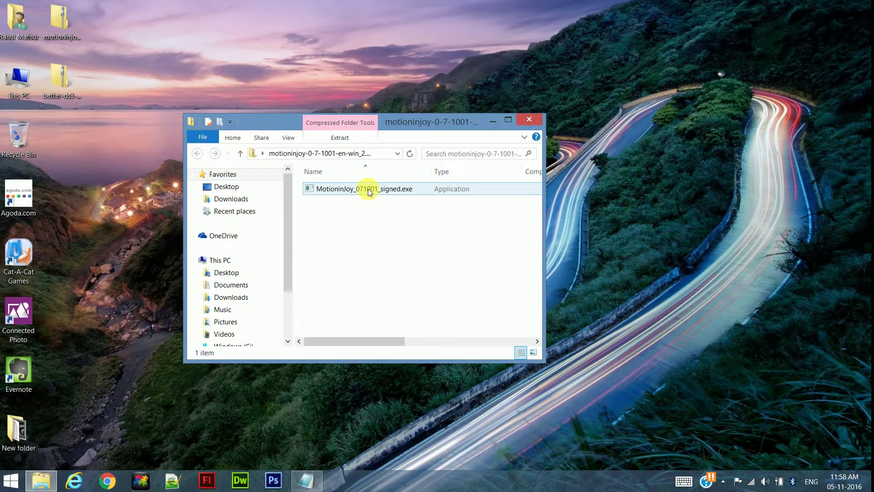
{"action": "left_click", "coordinate": [368, 188]}
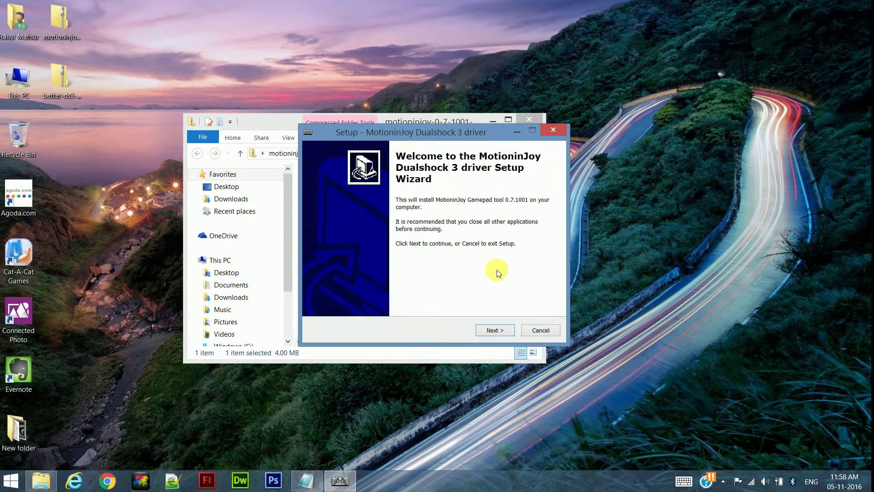
{"action": "left_click", "coordinate": [505, 328]}
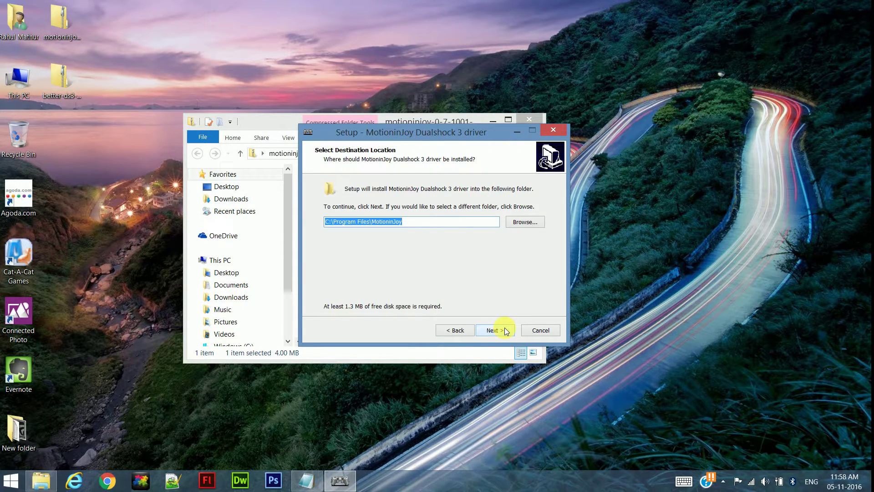
{"action": "left_click", "coordinate": [505, 328]}
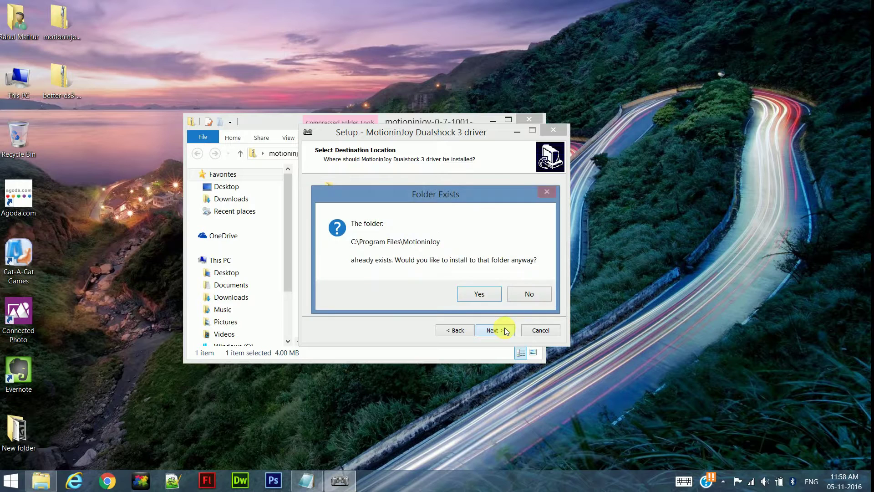
{"action": "left_click", "coordinate": [492, 297]}
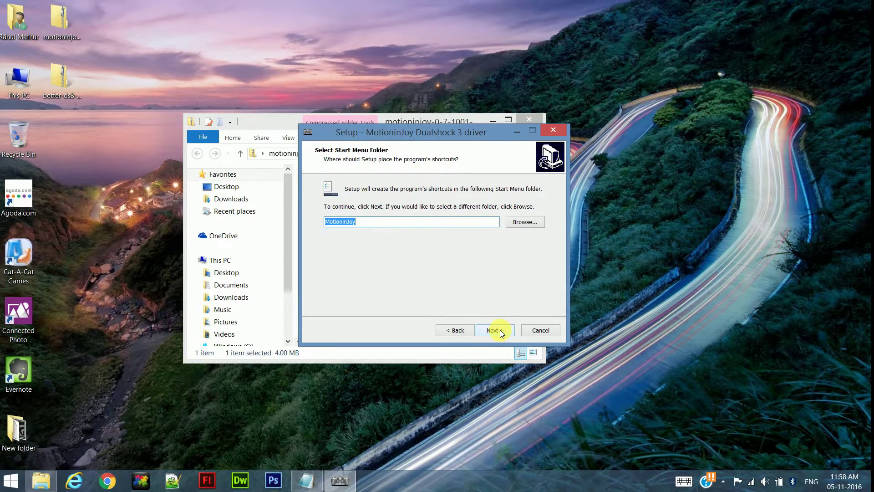
Step: Close the archive window and install the MotioninJoy driver with the MotioninJoy Start Menu folder and only a desktop icon
{"action": "left_click", "coordinate": [527, 119]}
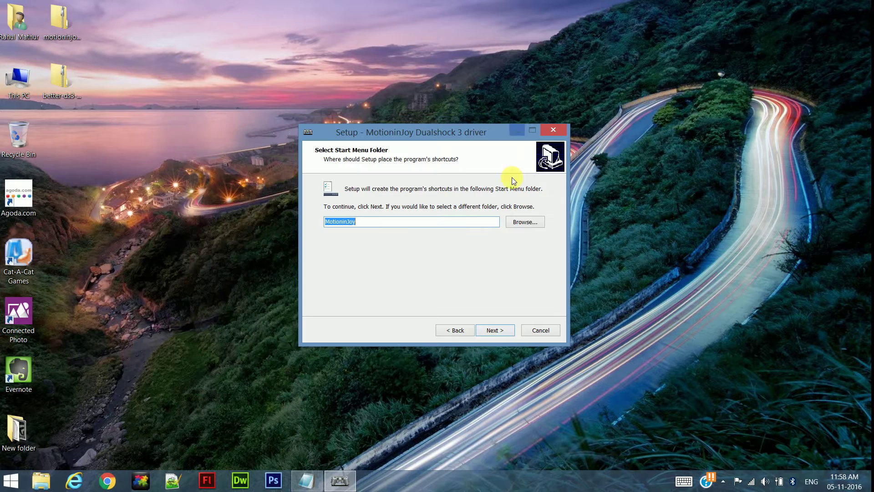
{"action": "left_click", "coordinate": [492, 329]}
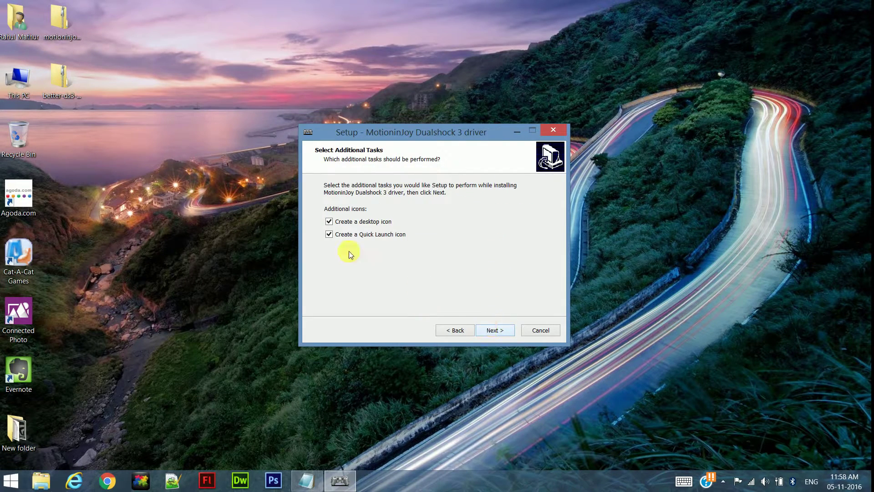
{"action": "left_click", "coordinate": [492, 331]}
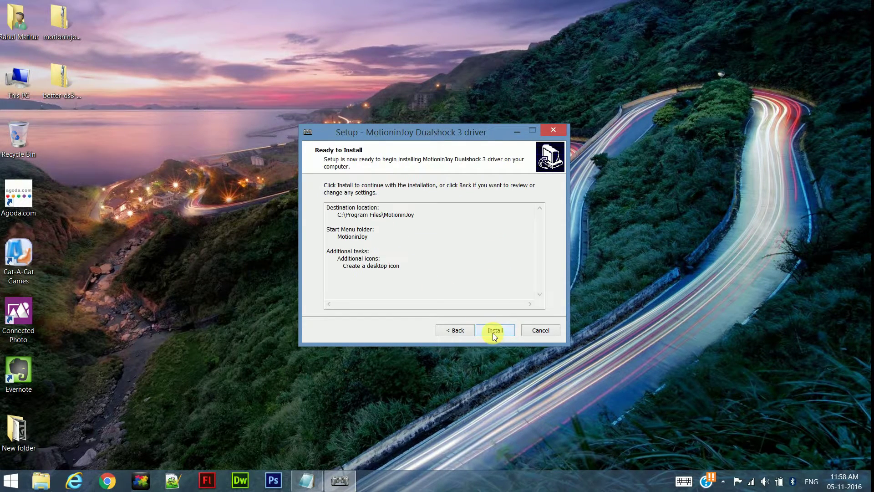
{"action": "left_click", "coordinate": [495, 331]}
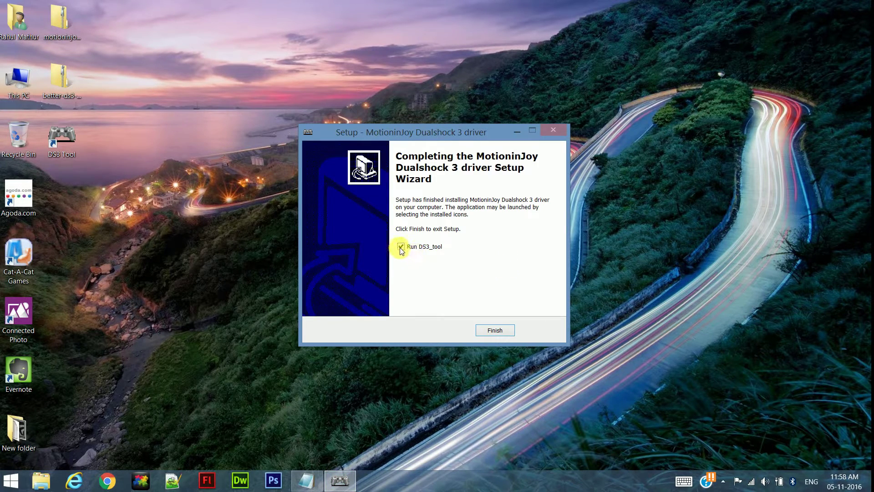
Step: Finish the MotioninJoy setup without running DS3_tool and close the MotioninJoy wiki browser window
{"action": "left_click", "coordinate": [401, 247]}
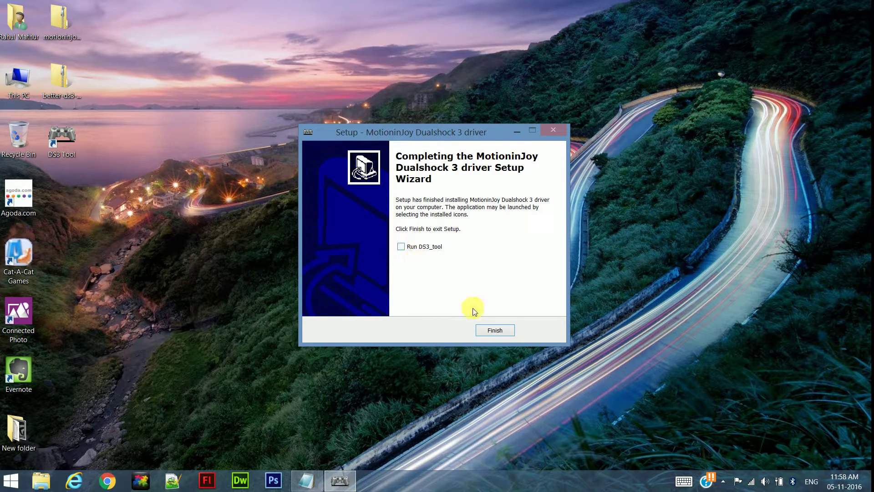
{"action": "left_click", "coordinate": [485, 332]}
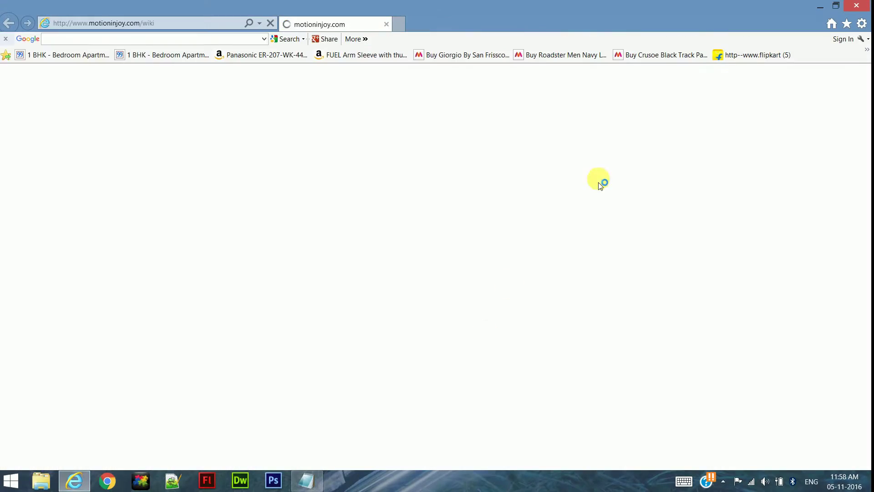
{"action": "left_click", "coordinate": [858, 5]}
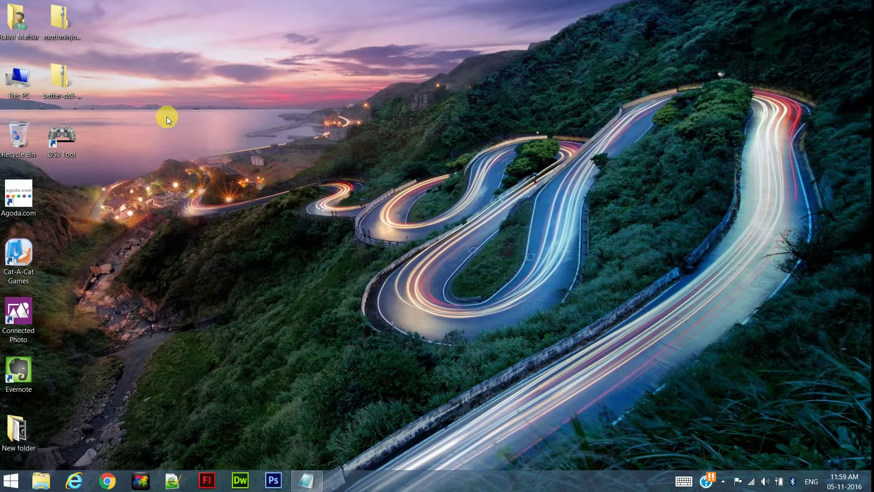
Step: Extract Better DS3.exe from the better-ds3-1-5-3-en-win_2.zip archive onto the desktop and close the archive window
{"action": "double_click", "coordinate": [75, 83]}
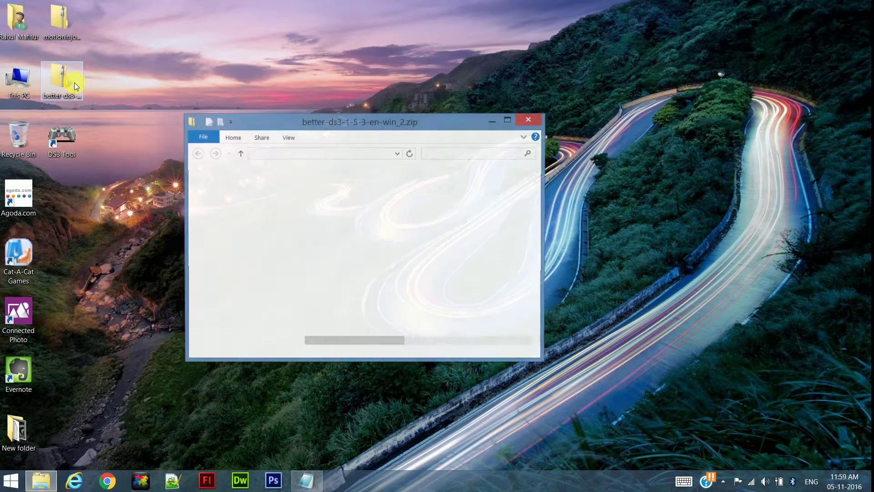
{"action": "left_click", "coordinate": [347, 188]}
{"action": "left_click_drag", "start_coordinate": [342, 189], "coordinate": [75, 206]}
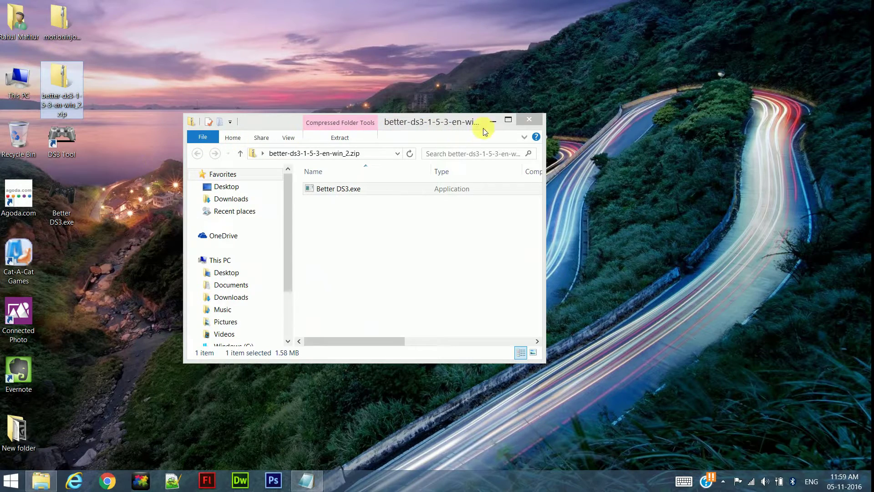
{"action": "left_click", "coordinate": [526, 122]}
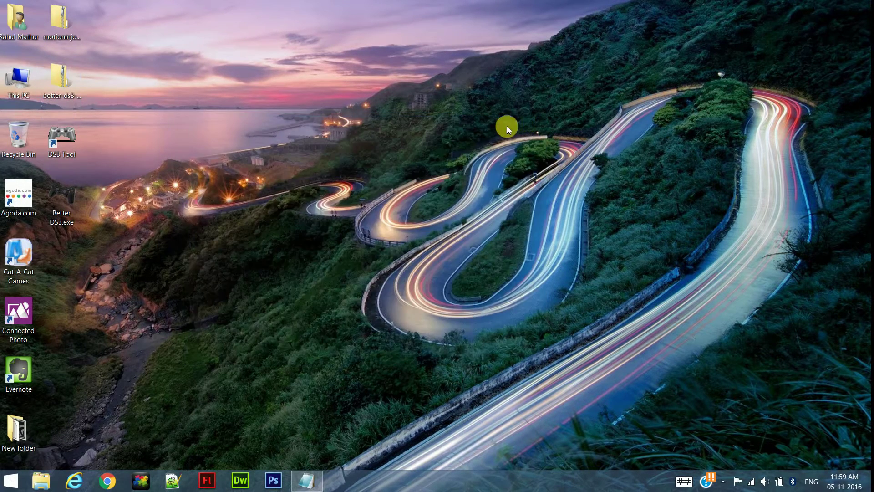
Step: Run DS3 Tool from the desktop as administrator and move its window toward the middle of the screen
{"action": "left_click", "coordinate": [63, 124]}
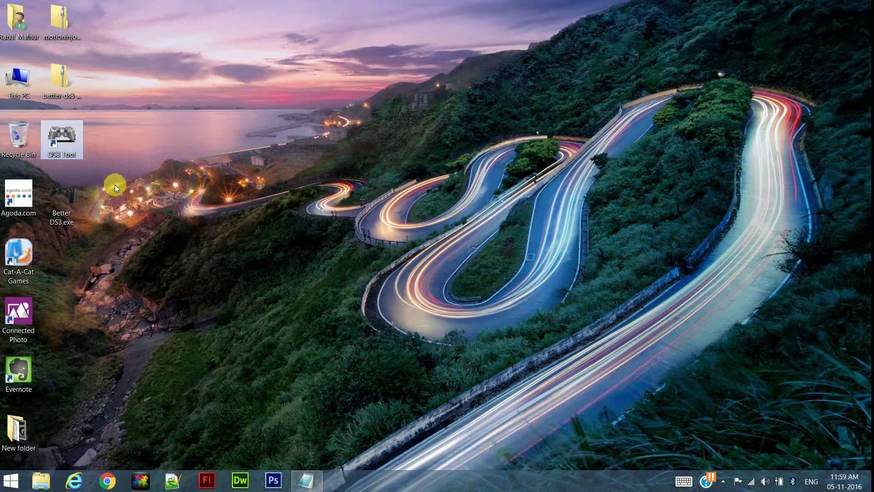
{"action": "left_click", "coordinate": [70, 197]}
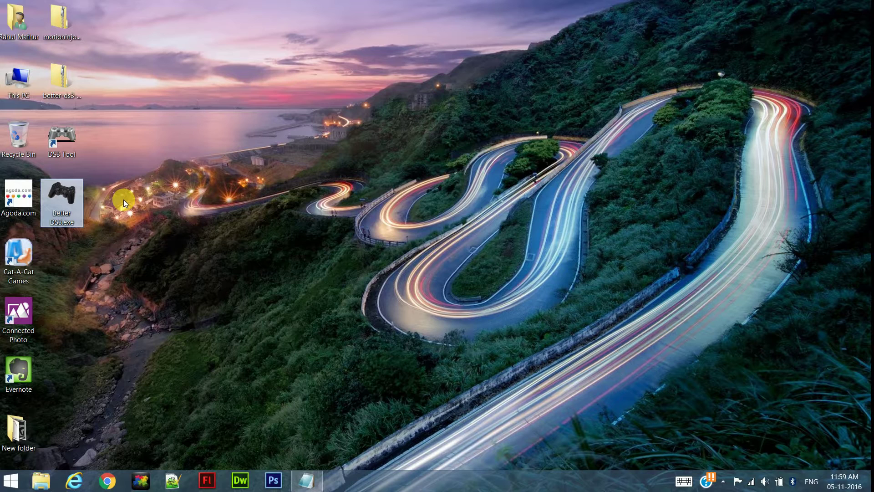
{"action": "double_click", "coordinate": [67, 142]}
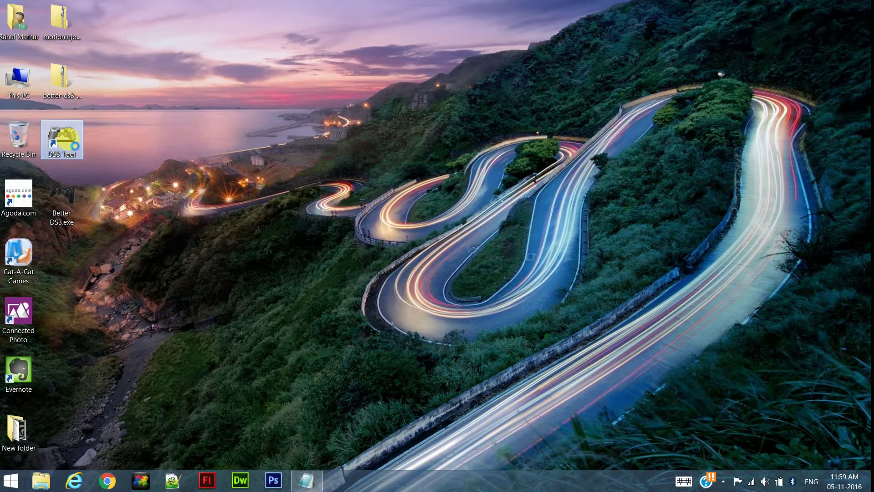
{"action": "right_click", "coordinate": [62, 139]}
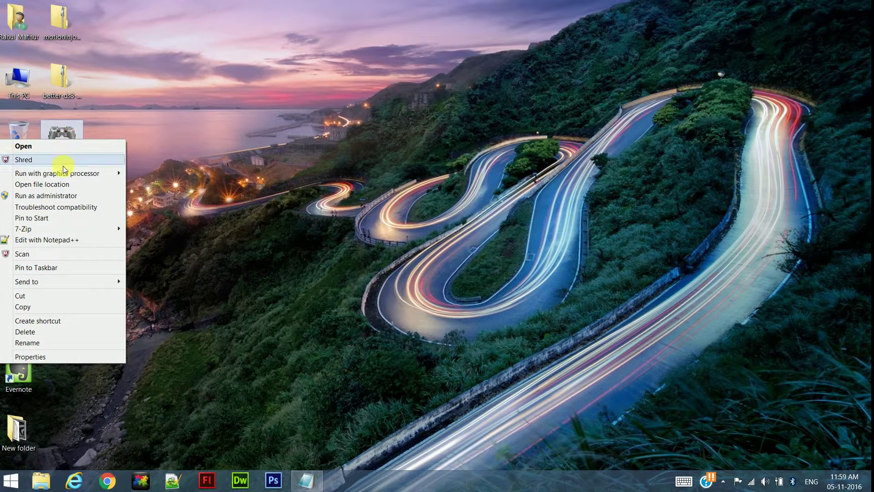
{"action": "left_click", "coordinate": [56, 195]}
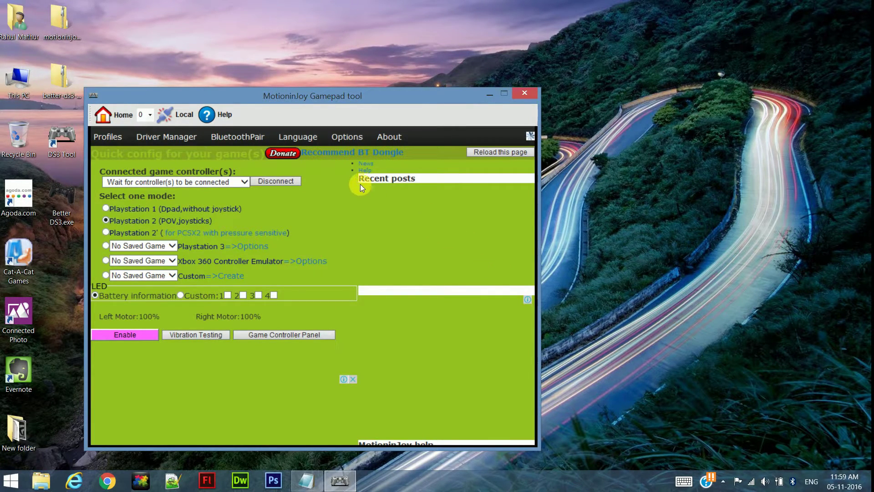
{"action": "left_click_drag", "start_coordinate": [250, 97], "coordinate": [340, 52]}
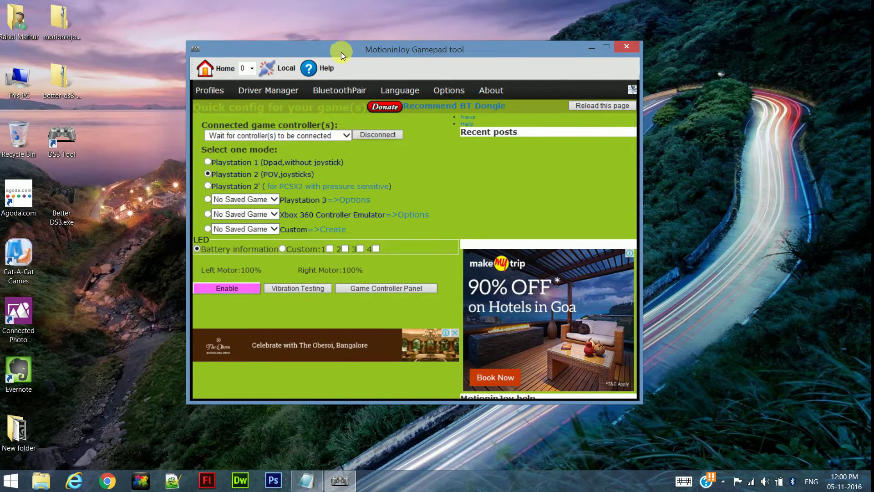
Step: Load the MotioninJoy driver for only the device at Port_#0003.Hub_#0001, installing the unverified driver software anyway
{"action": "left_click", "coordinate": [268, 92]}
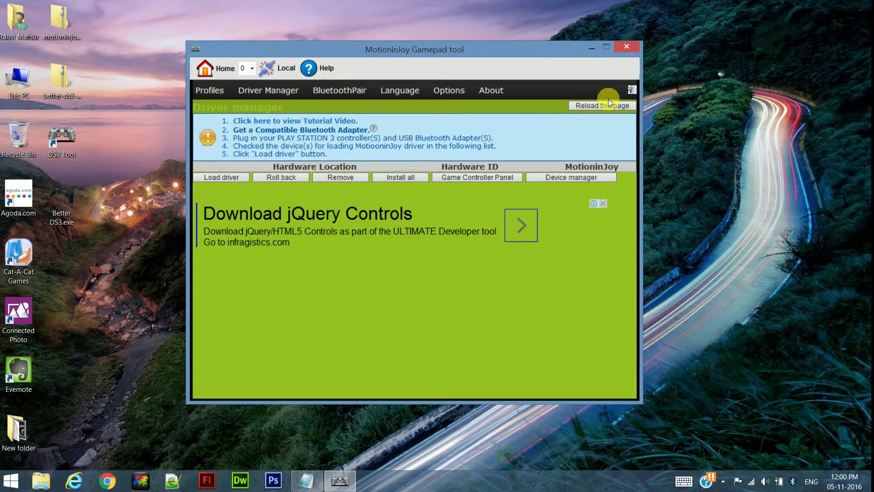
{"action": "left_click", "coordinate": [597, 106]}
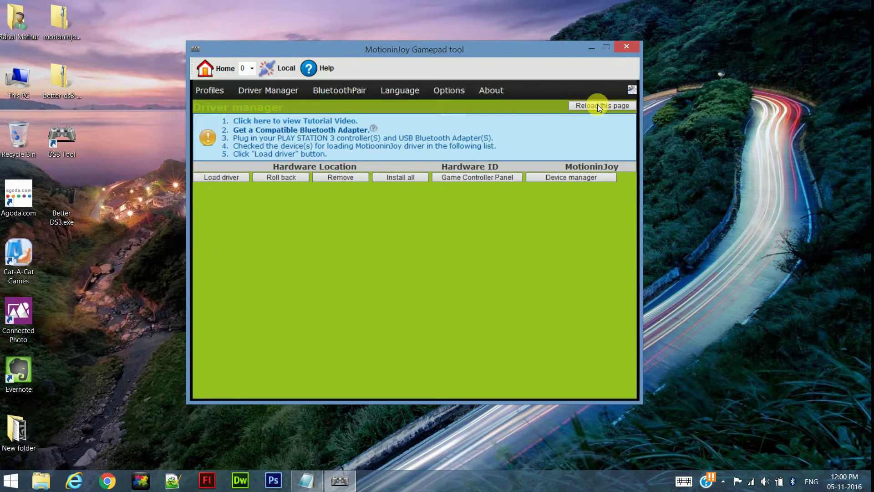
{"action": "left_click", "coordinate": [199, 186]}
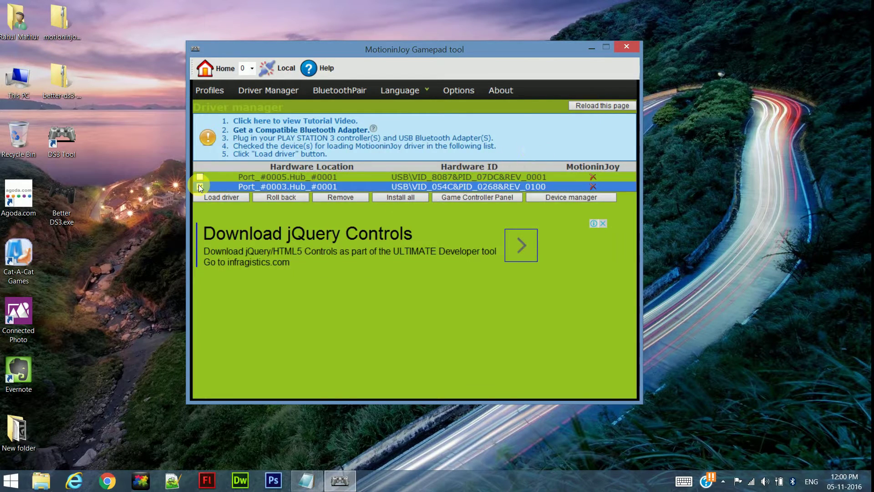
{"action": "left_click", "coordinate": [199, 177]}
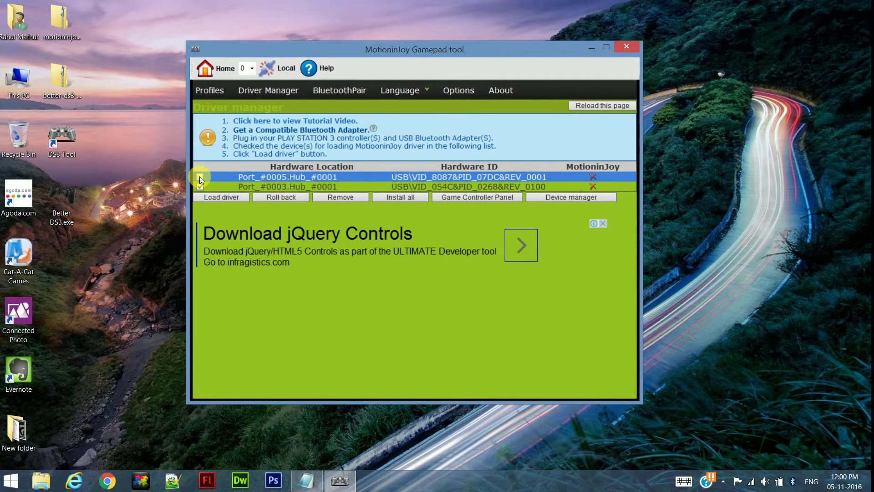
{"action": "left_click", "coordinate": [200, 186]}
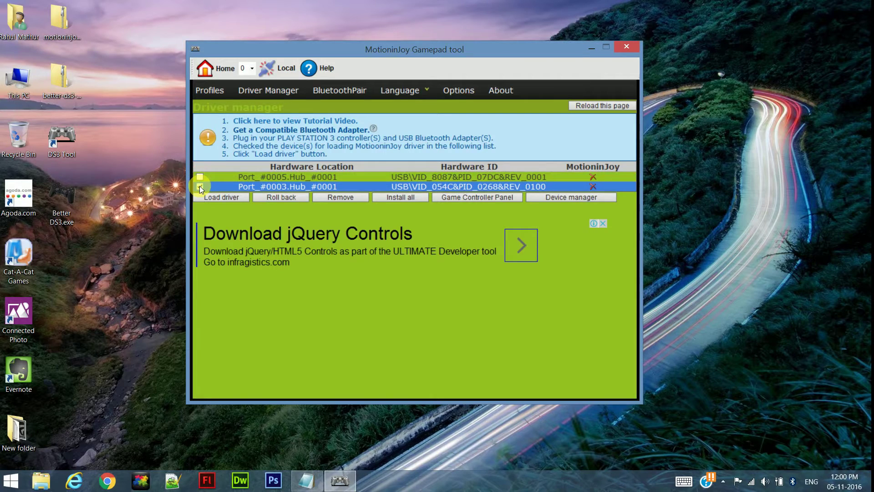
{"action": "left_click", "coordinate": [223, 197]}
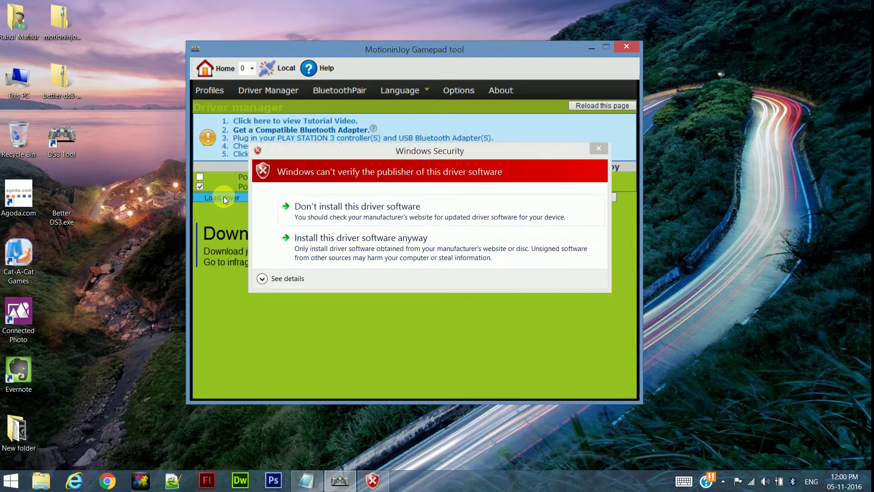
{"action": "left_click", "coordinate": [383, 252]}
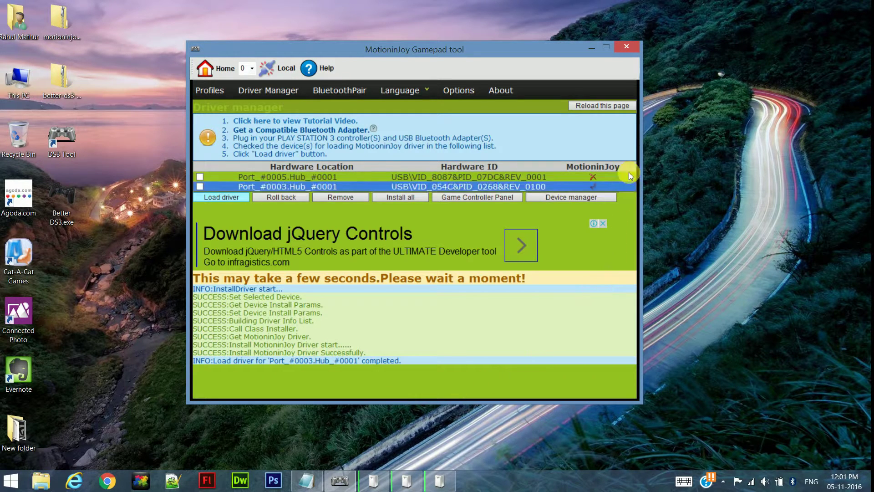
Step: Examine the Xbox 360 Peripherals category in Device Manager for the gamepad driver, and close Device Manager and the MotioninJoy tool
{"action": "left_click", "coordinate": [569, 198]}
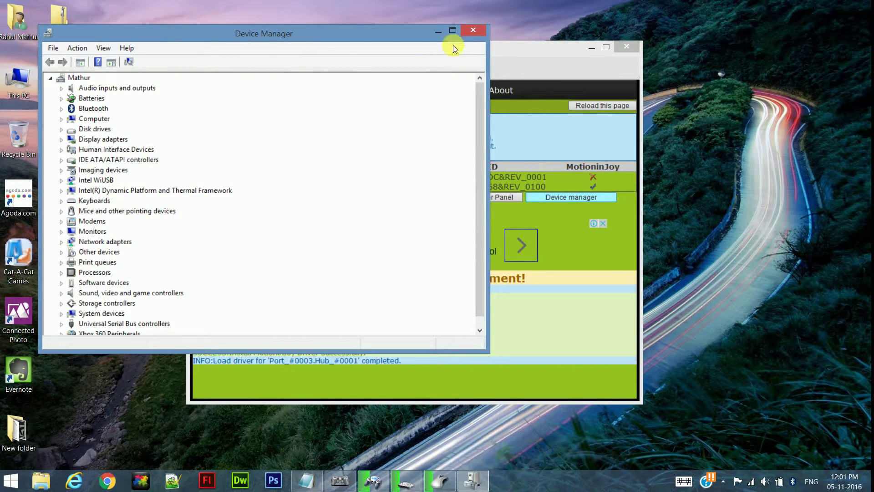
{"action": "left_click", "coordinate": [453, 33]}
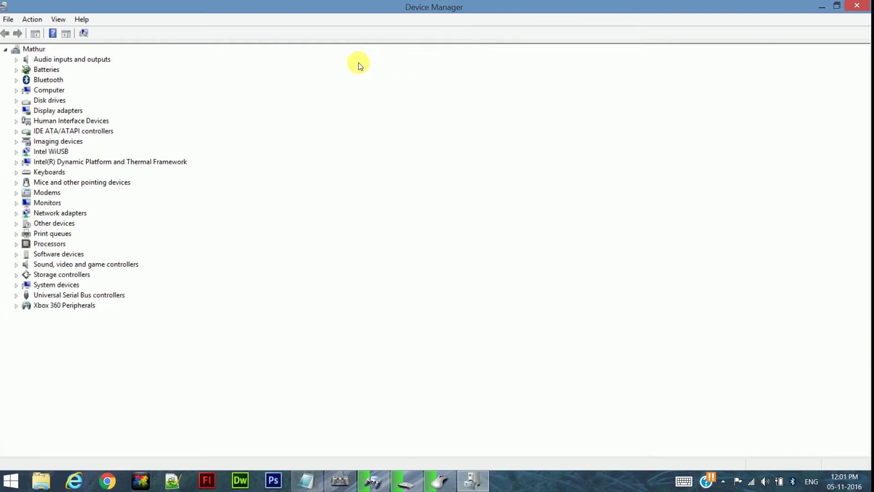
{"action": "left_click", "coordinate": [48, 305]}
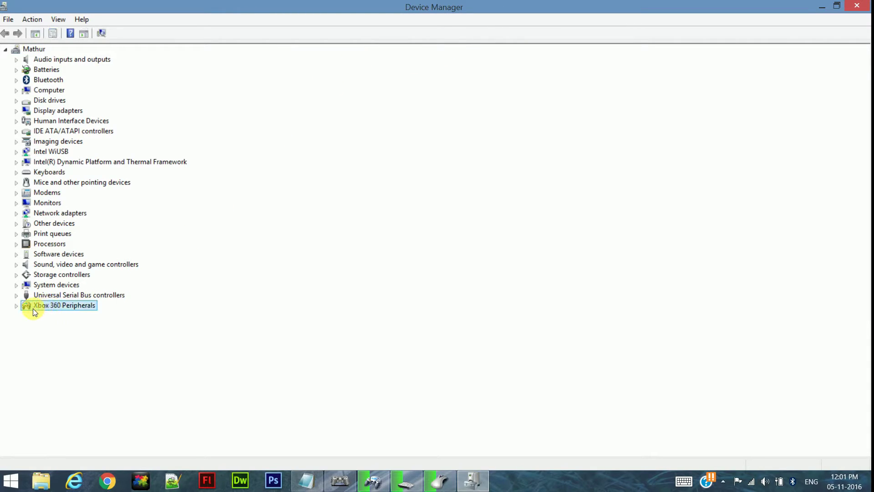
{"action": "left_click", "coordinate": [16, 306]}
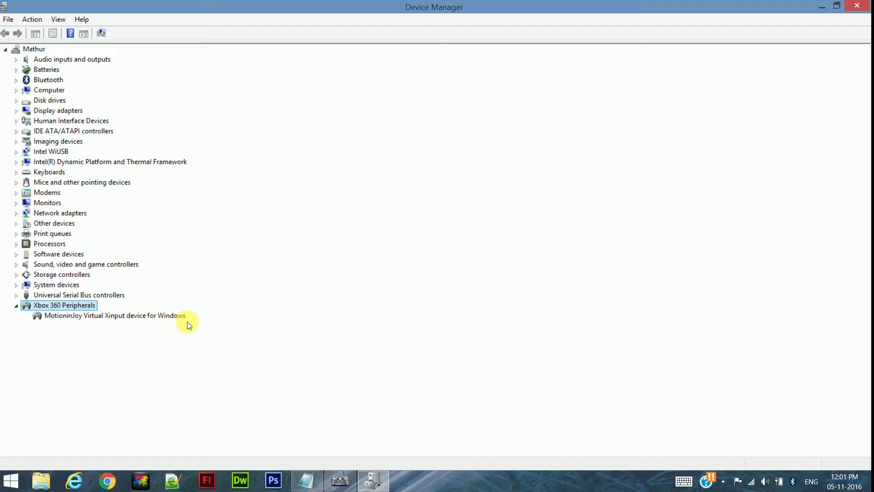
{"action": "left_click", "coordinate": [856, 8]}
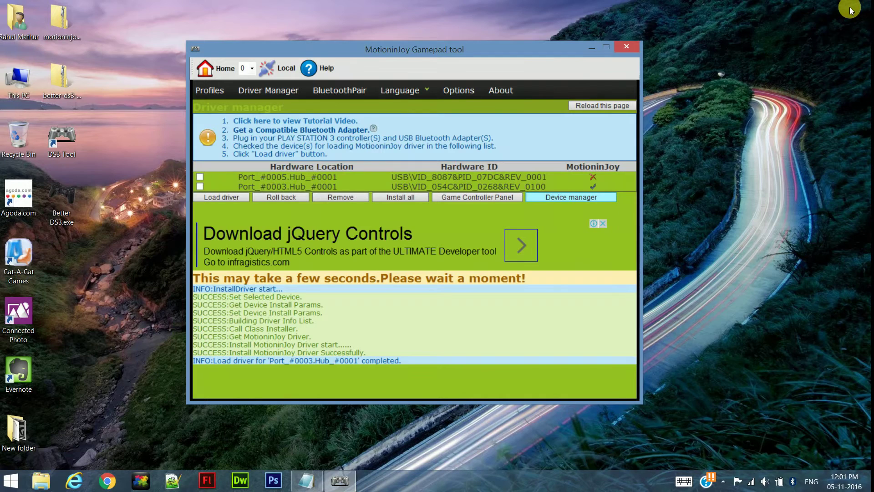
{"action": "left_click", "coordinate": [631, 47]}
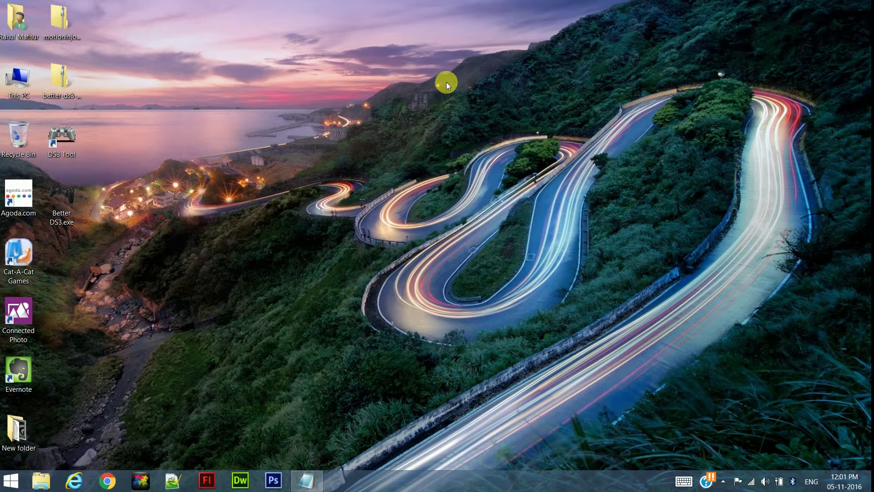
Step: Launch Better DS3 from the desktop and save a new XInput profile named C2, auto-filled with the XBox 360 mapping
{"action": "left_click", "coordinate": [67, 192]}
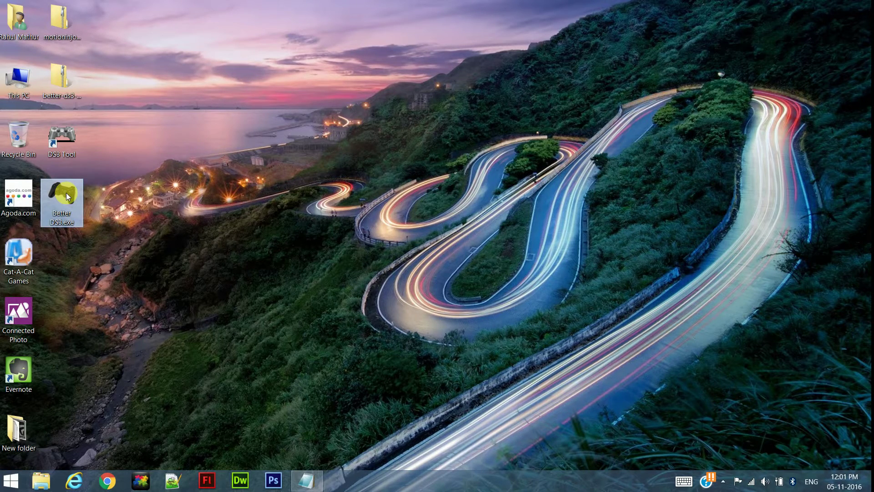
{"action": "double_click", "coordinate": [67, 193]}
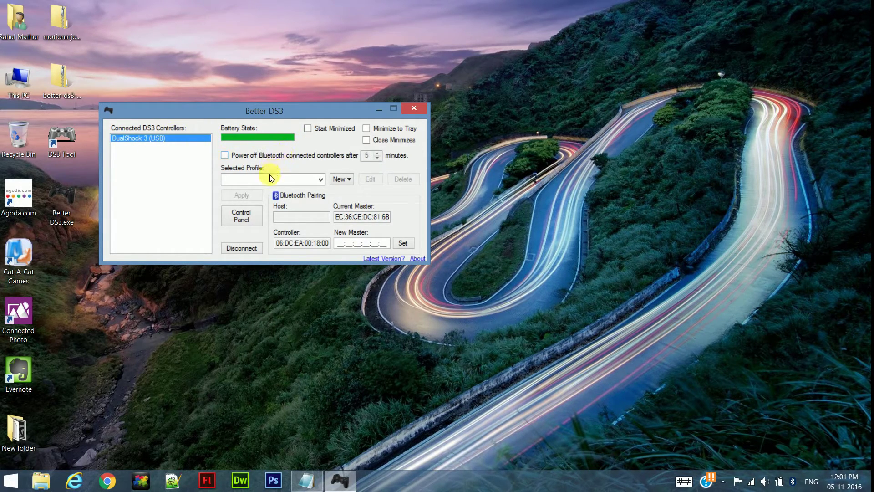
{"action": "left_click", "coordinate": [345, 178]}
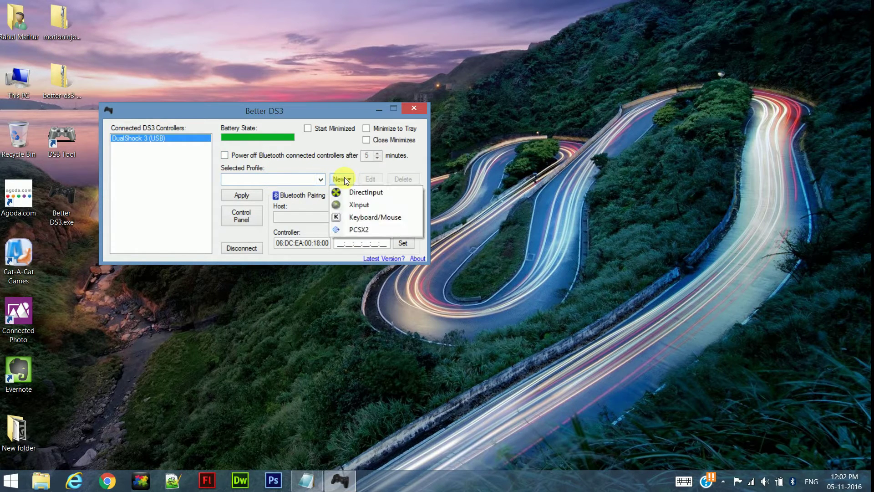
{"action": "left_click", "coordinate": [359, 203]}
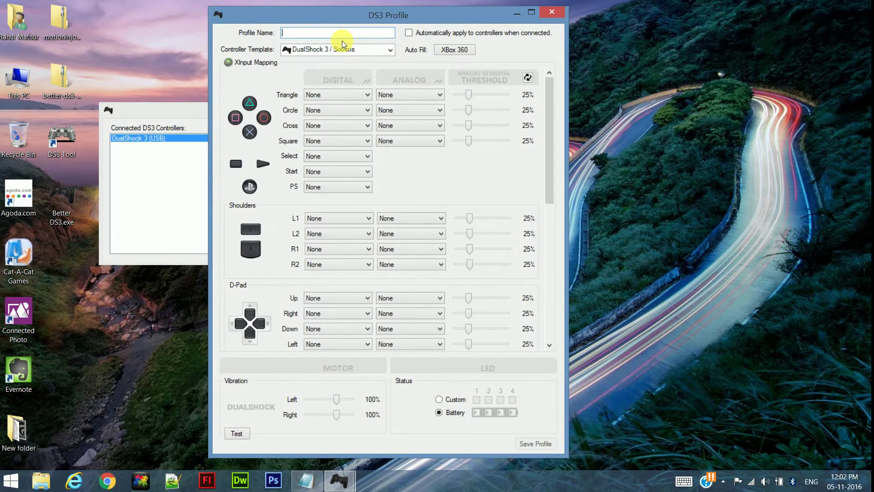
{"action": "type", "text": "C2"}
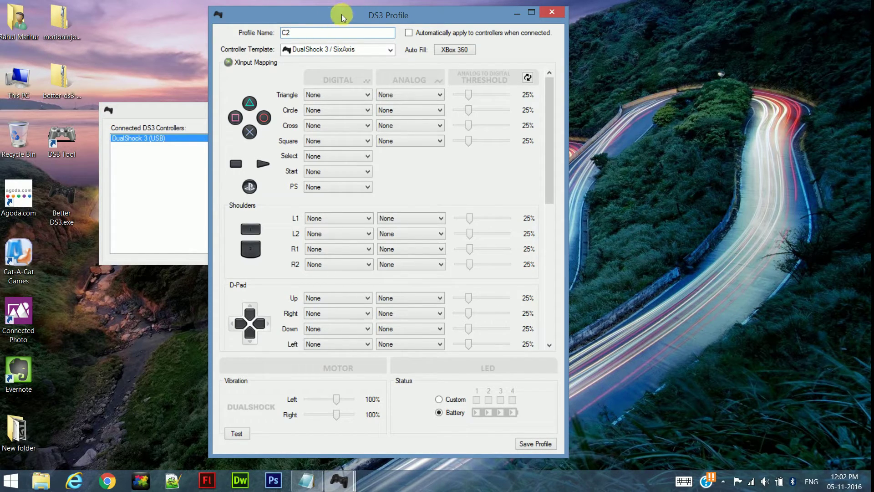
{"action": "left_click", "coordinate": [452, 50]}
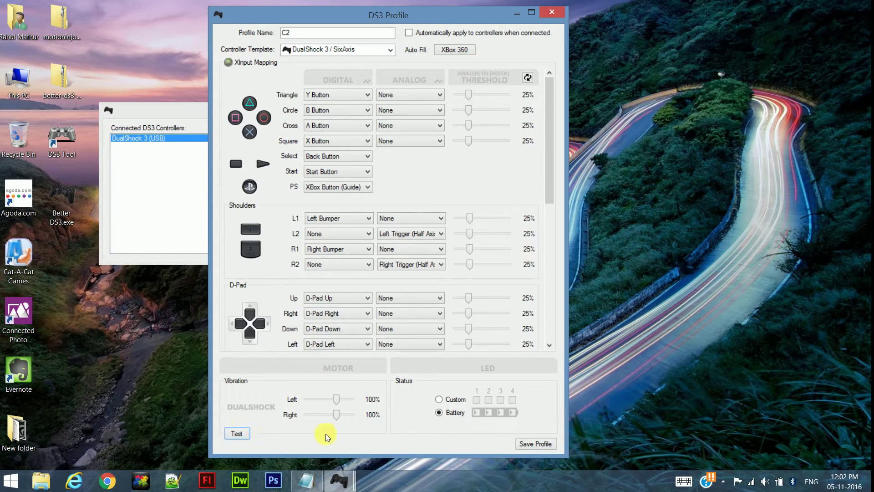
{"action": "left_click", "coordinate": [535, 444]}
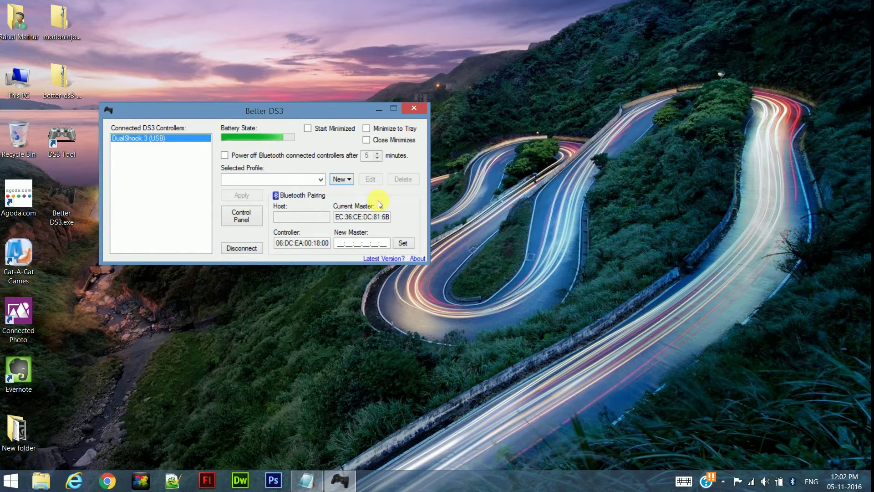
Step: Select the C2 profile and apply it to the connected DualShock 3 (USB) controller
{"action": "left_click", "coordinate": [321, 179]}
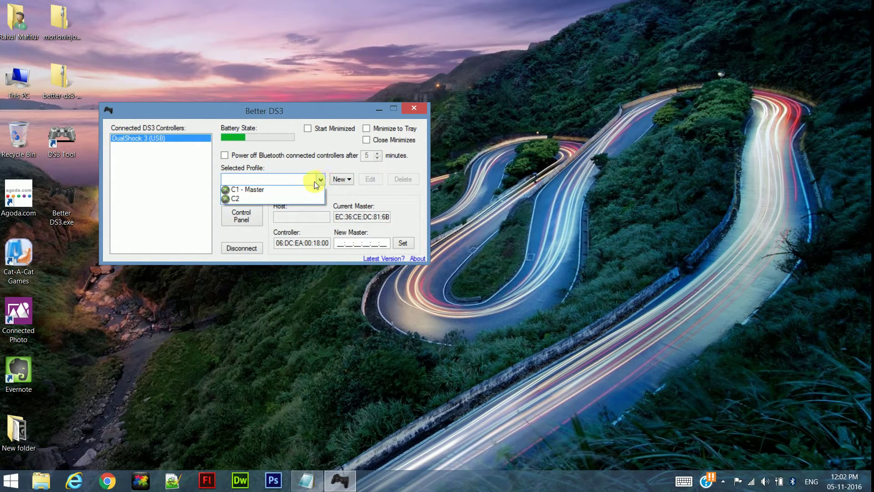
{"action": "left_click", "coordinate": [254, 198]}
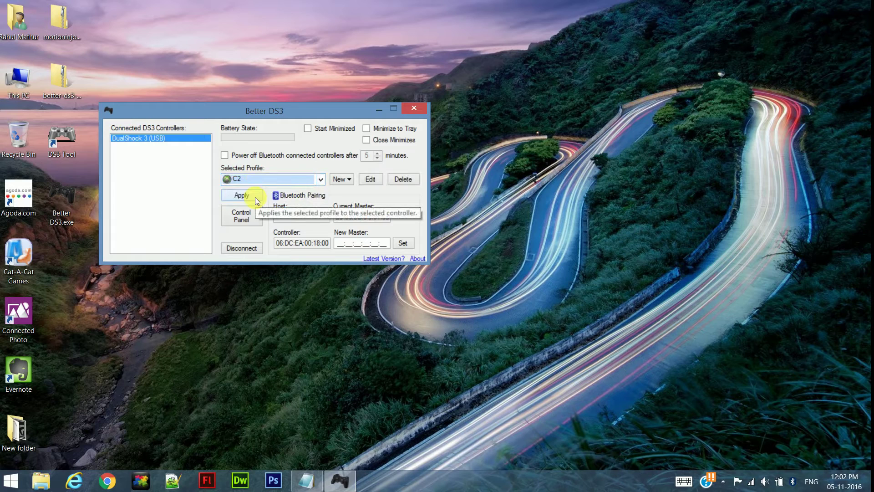
{"action": "left_click", "coordinate": [255, 197]}
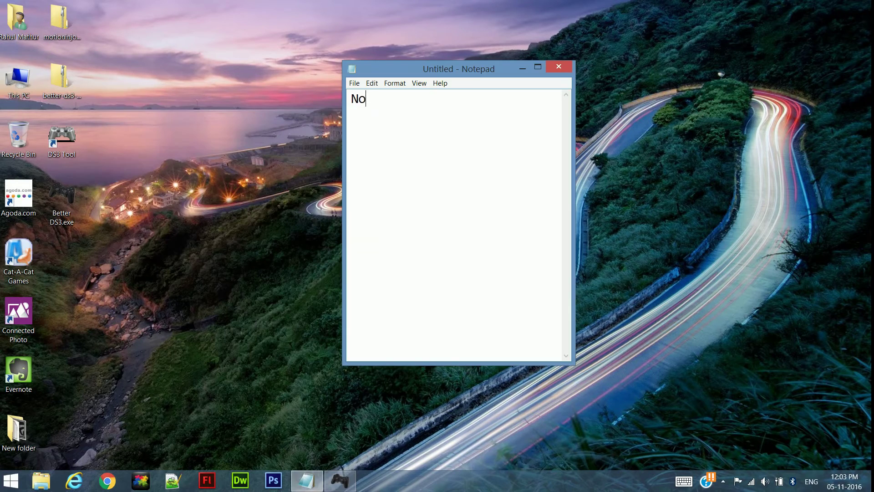
Step: Switch to Notepad and write "Now, your gamepad is ready to use with your computer system."
{"action": "type", "text": "w, your gamepad"}
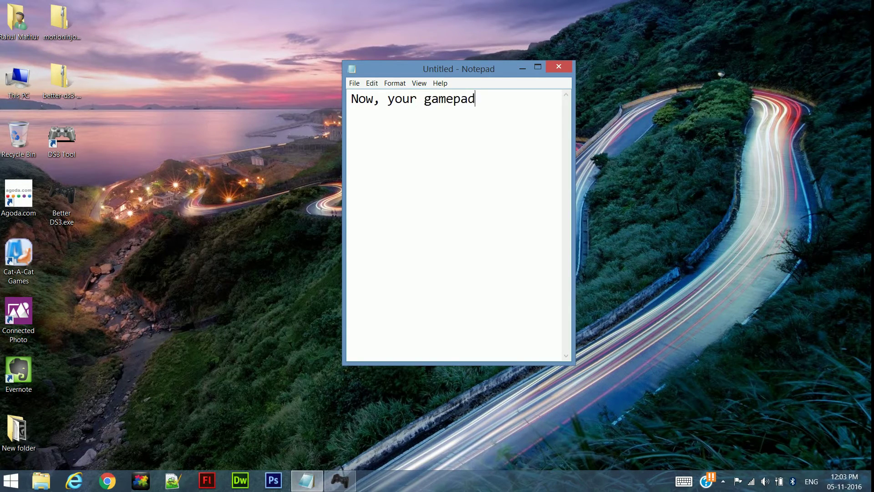
{"action": "type", "text": " is ready to use with your c"}
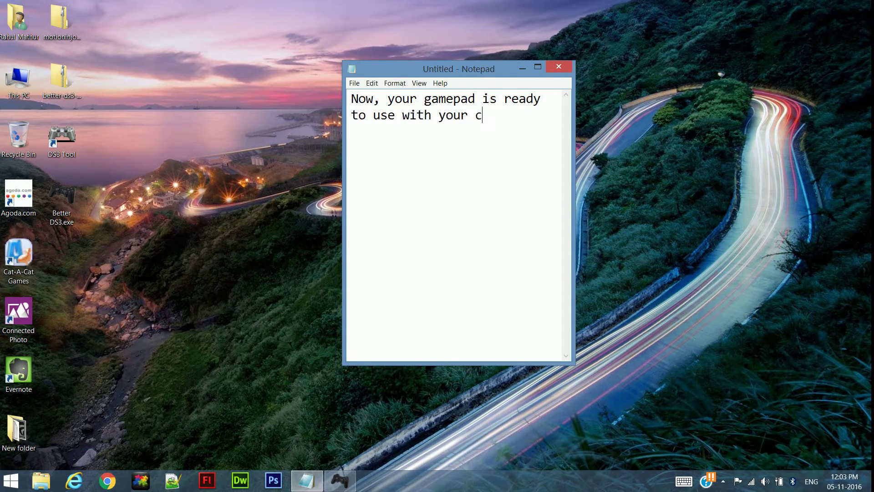
{"action": "type", "text": "omputer system."}
Step: Add a separate paragraph reading "Just open any game you want and you can play it with your installed gamepad. :)"
{"action": "key", "text": "Return"}
{"action": "key", "text": "Return"}
{"action": "type", "text": "Just open any"}
{"action": "type", "text": "u want an"}
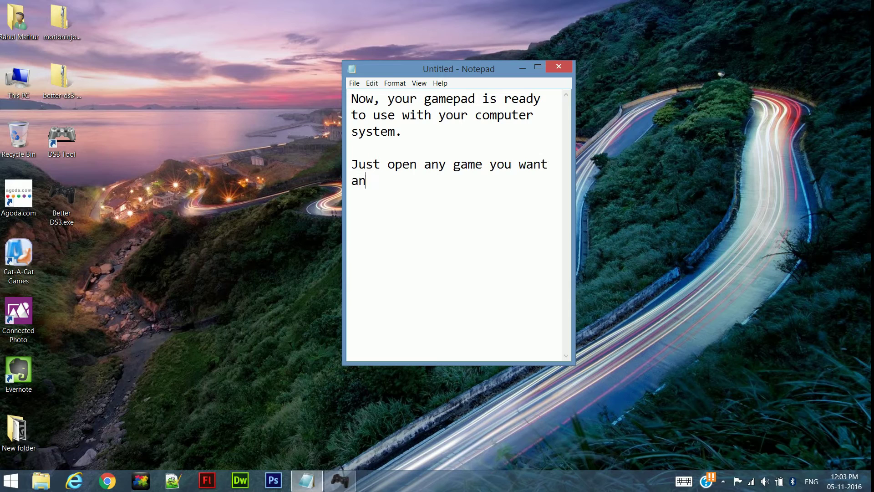
{"action": "type", "text": "d you can play it with your "}
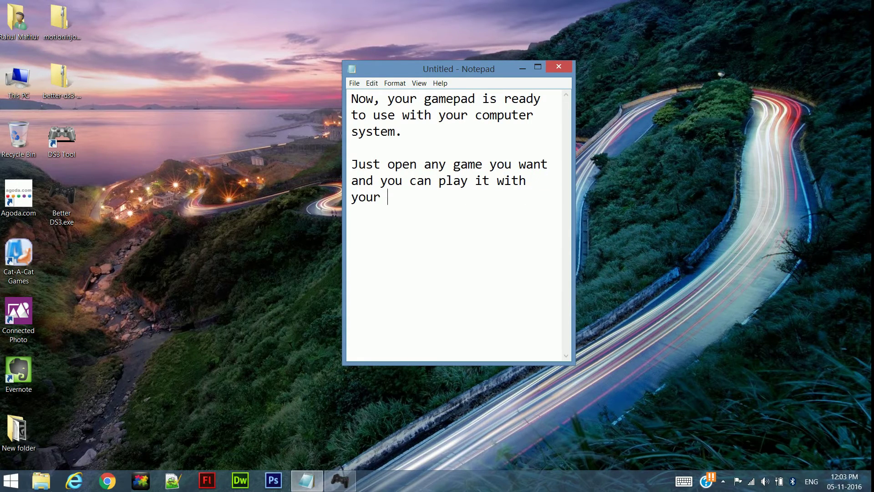
{"action": "type", "text": "installed gamepad. :)  "}
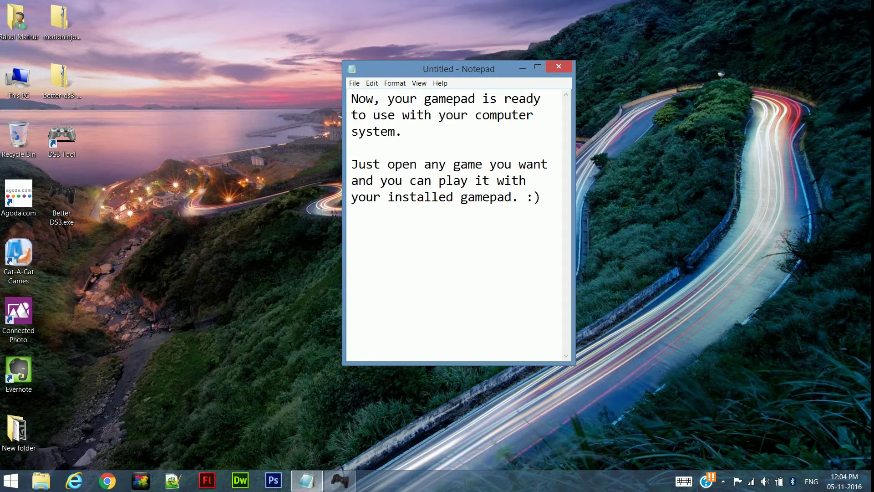
Step: Add a closing paragraph to the note reading "Dont forget to LIKE and SUBSCRIBE PLEASE."
{"action": "type", "text": "Dont forget "}
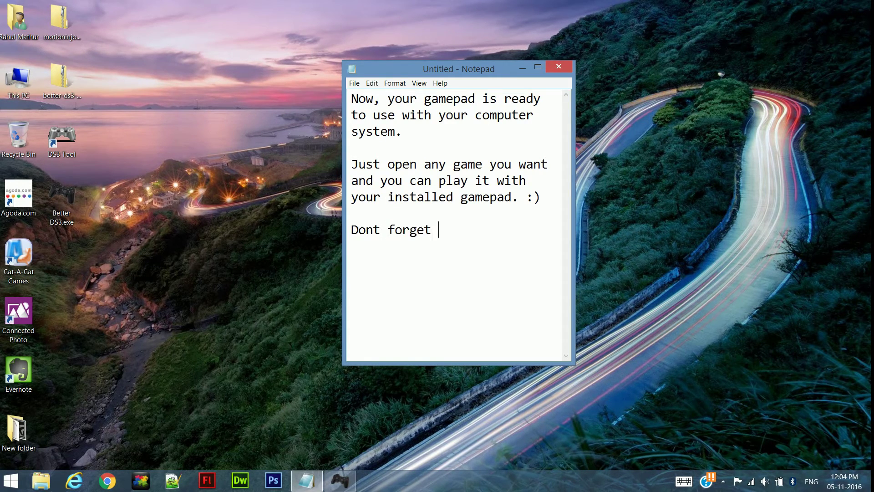
{"action": "type", "text": "to LIKE and SUBSCRIB"}
{"action": "key", "text": "BackSpace"}
{"action": "key", "text": "BackSpace"}
{"action": "type", "text": "BSCRI"}
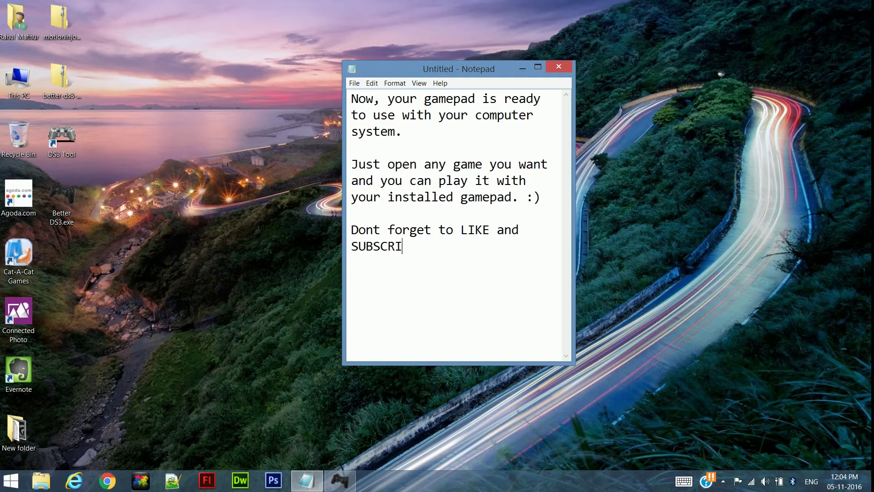
{"action": "type", "text": "BE PLEASE."}
Step: Sign the note below a blank line with a tilde and the author's channel name, followed by the line "Signing Out"
{"action": "key", "text": "Return"}
{"action": "key", "text": "Return"}
{"action": "type", "text": "~RayMat"}
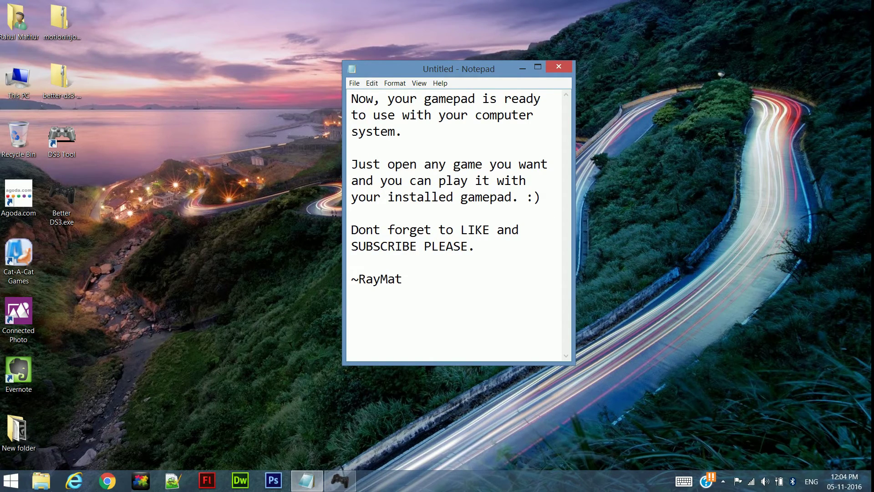
{"action": "key", "text": "Return"}
{"action": "type", "text": "Signinf"}
{"action": "key", "text": "BackSpace"}
{"action": "type", "text": "g Out"}
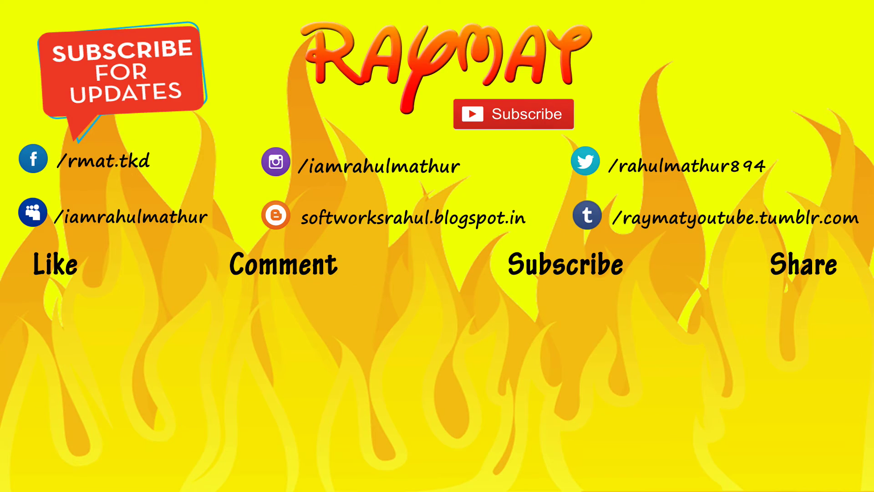